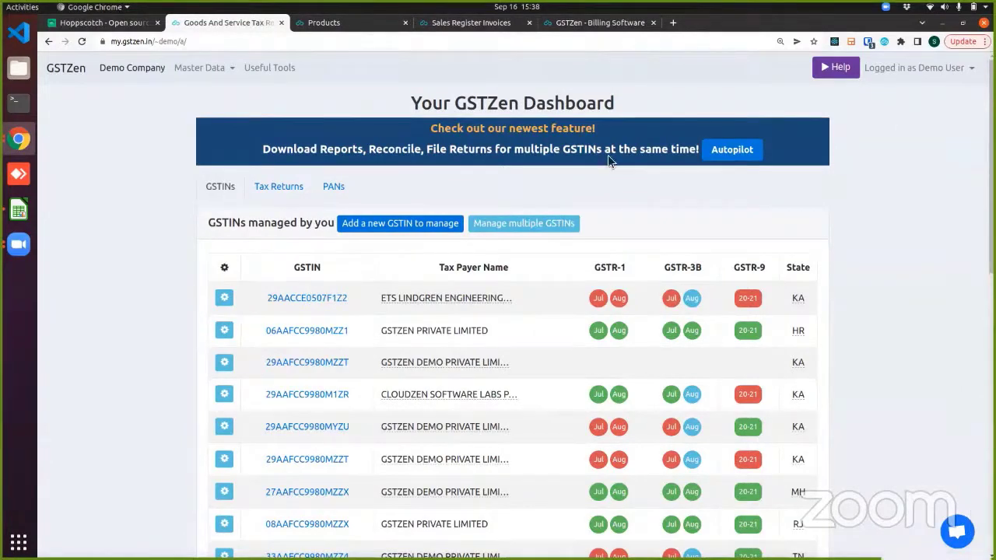
# Open the E-Invoicing page for the Karnataka GSTIN of CLOUDZEN SOFTWARE LABS from the managed GSTINs list
pyautogui.scroll(-5, 339, 183)
pyautogui.scroll(3, 319, 226)
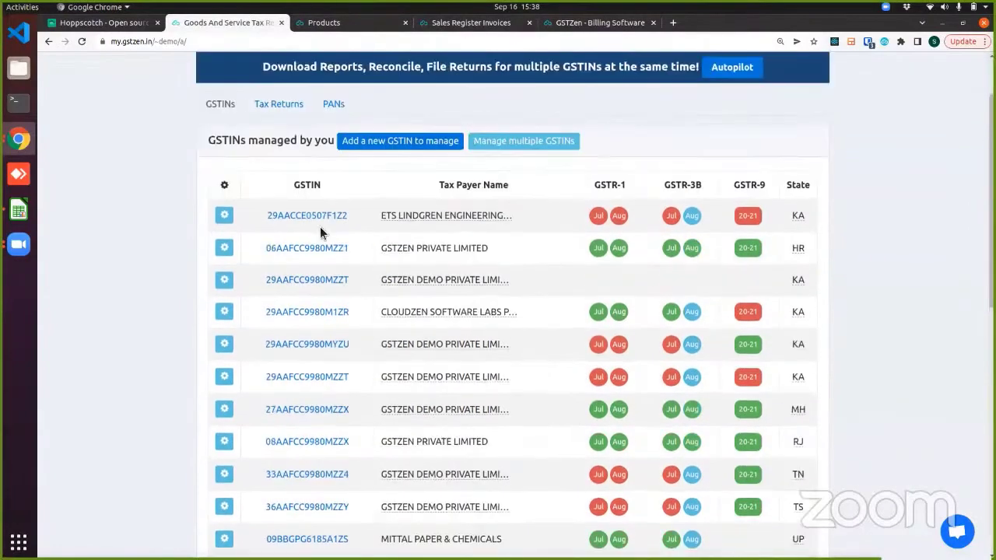
pyautogui.scroll(2, 334, 244)
pyautogui.scroll(-4, 338, 413)
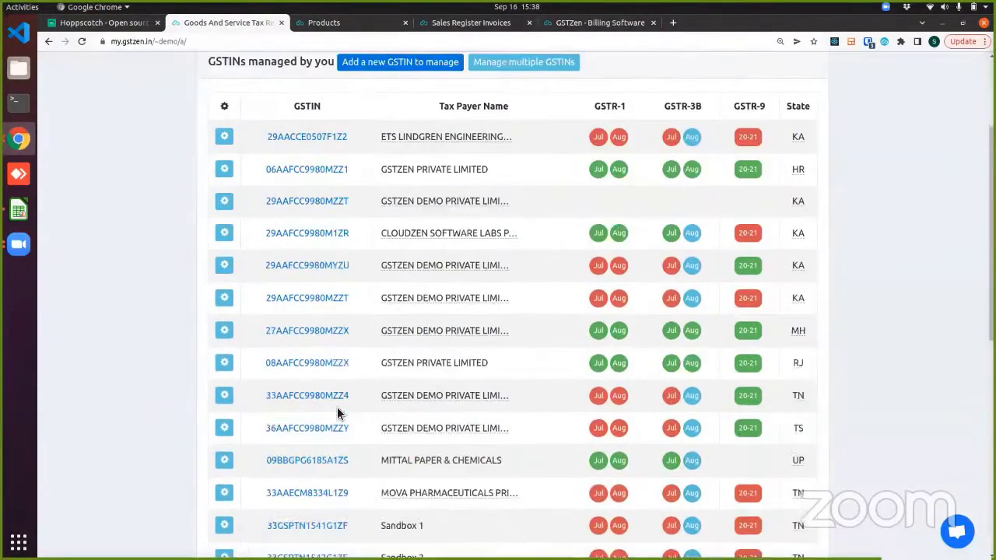
pyautogui.scroll(-5, 337, 406)
pyautogui.scroll(8, 337, 407)
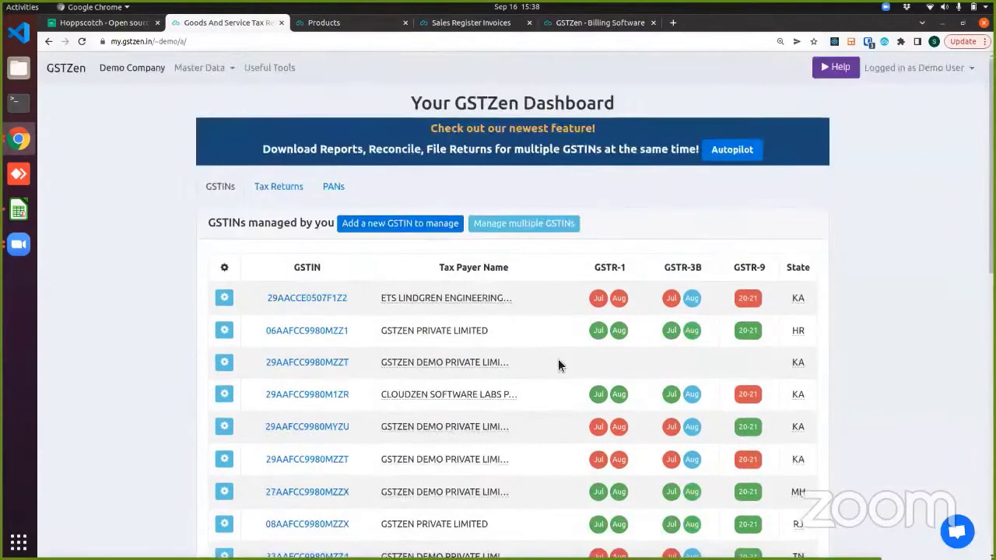
pyautogui.click(308, 396)
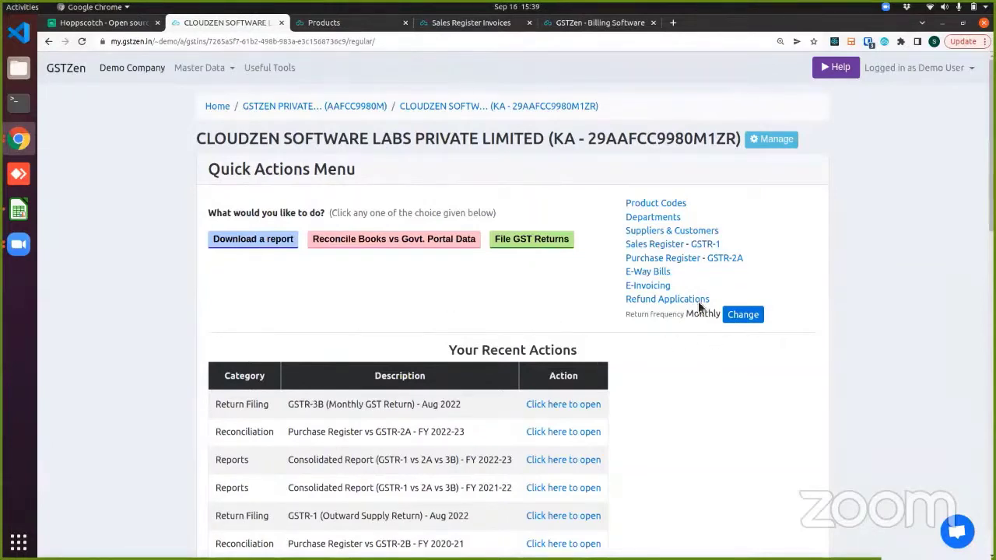
pyautogui.click(652, 287)
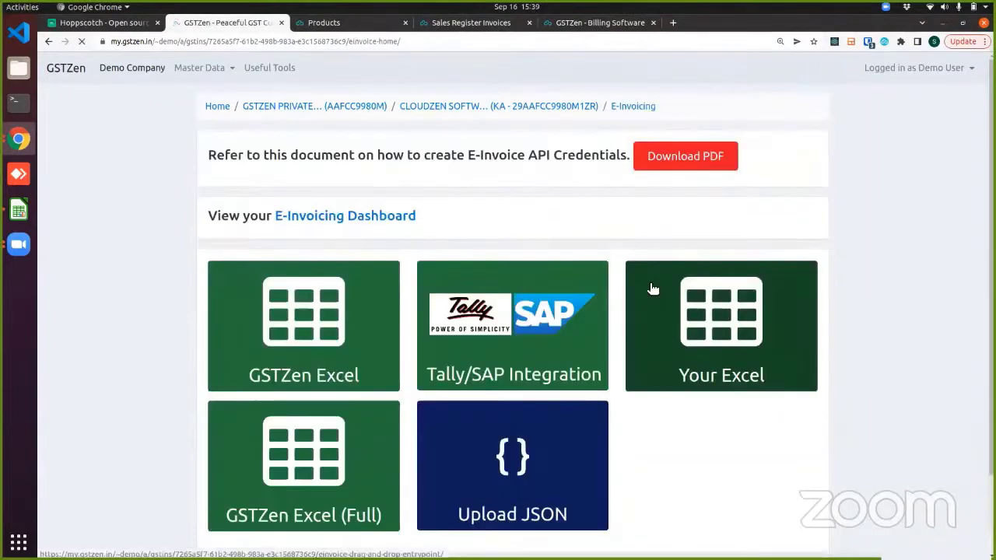
# Download the GSTZen Excel (Full) e-invoice template and open it in LibreOffice Calc
pyautogui.scroll(-3, 652, 287)
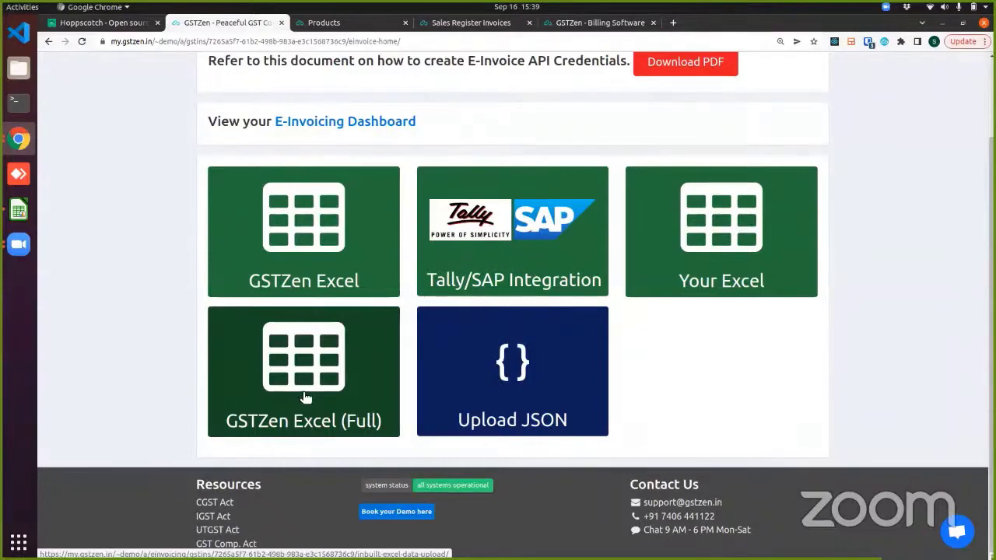
pyautogui.click(319, 376)
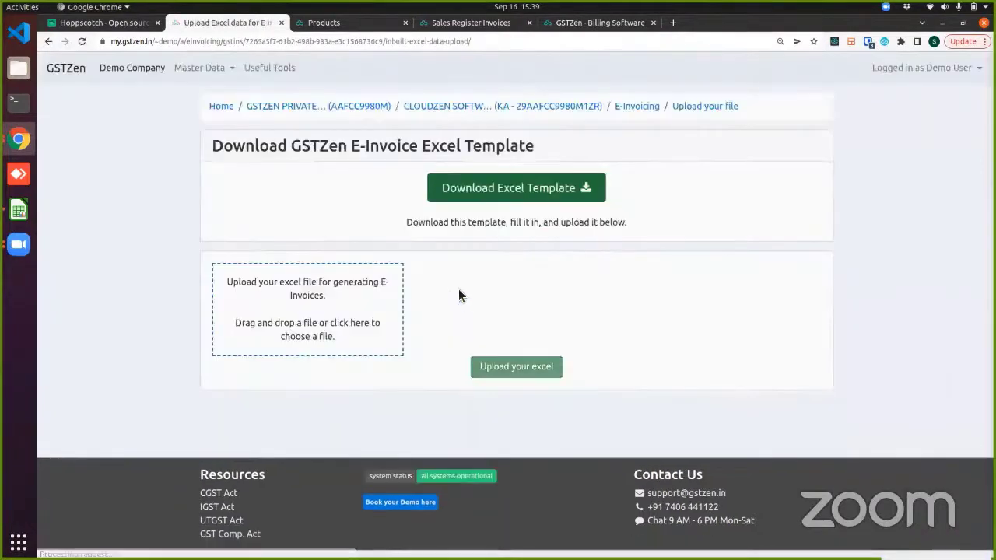
pyautogui.click(536, 188)
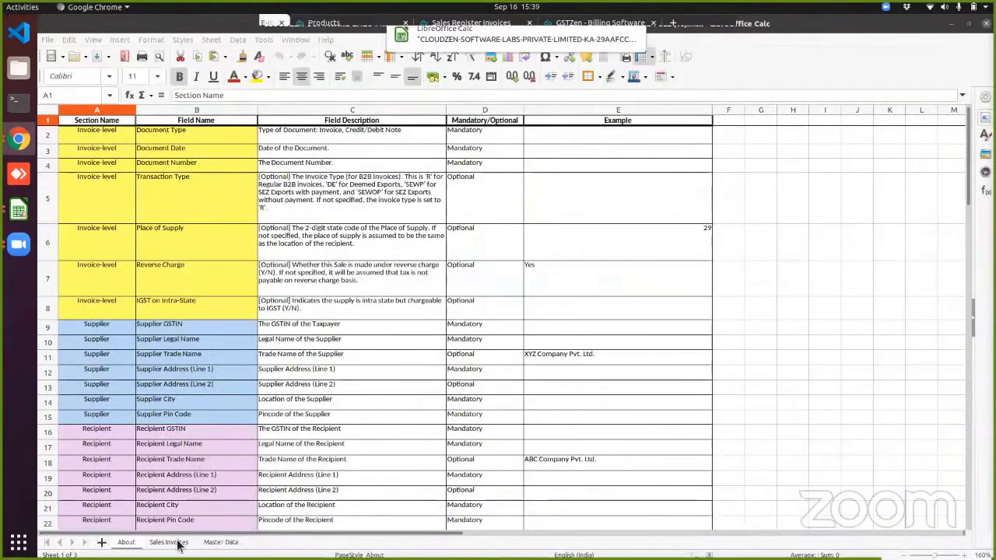
# Review the template's three sheets, checking the field descriptions in About and the allowed codes in Master Data
pyautogui.click(169, 542)
pyautogui.click(220, 542)
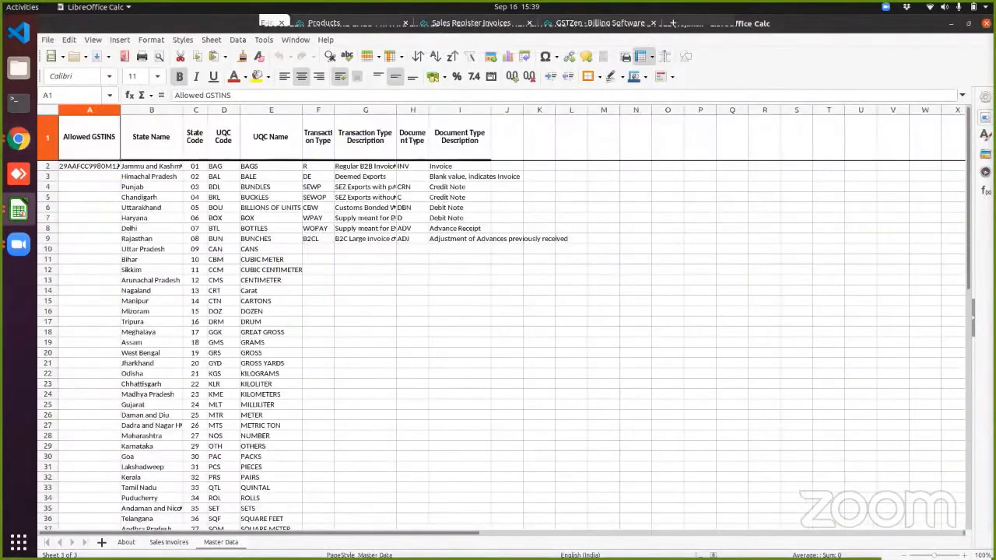
pyautogui.click(126, 542)
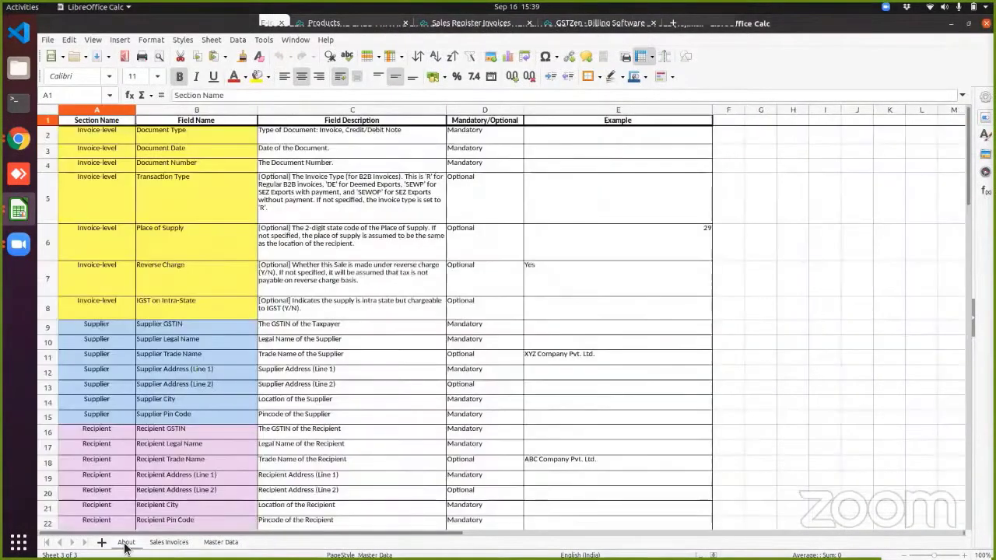
pyautogui.click(167, 542)
pyautogui.click(218, 542)
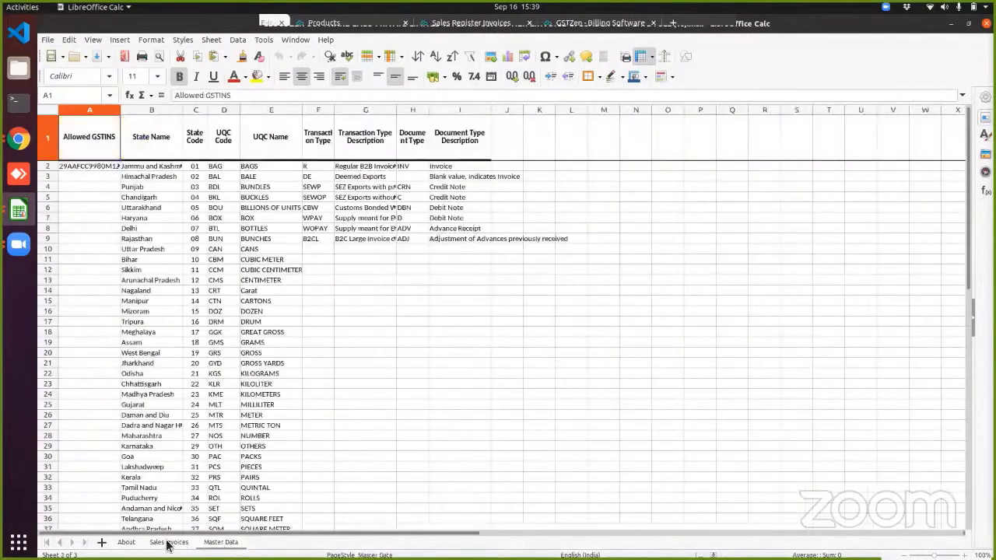
pyautogui.click(126, 542)
pyautogui.click(217, 542)
pyautogui.click(127, 542)
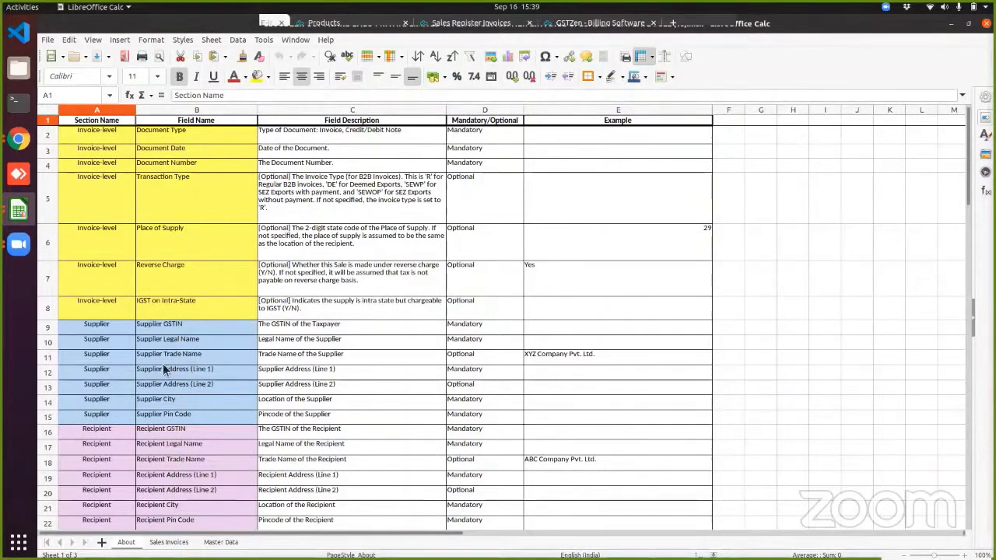
pyautogui.scroll(-5, 368, 312)
pyautogui.scroll(5, 276, 341)
pyautogui.click(221, 542)
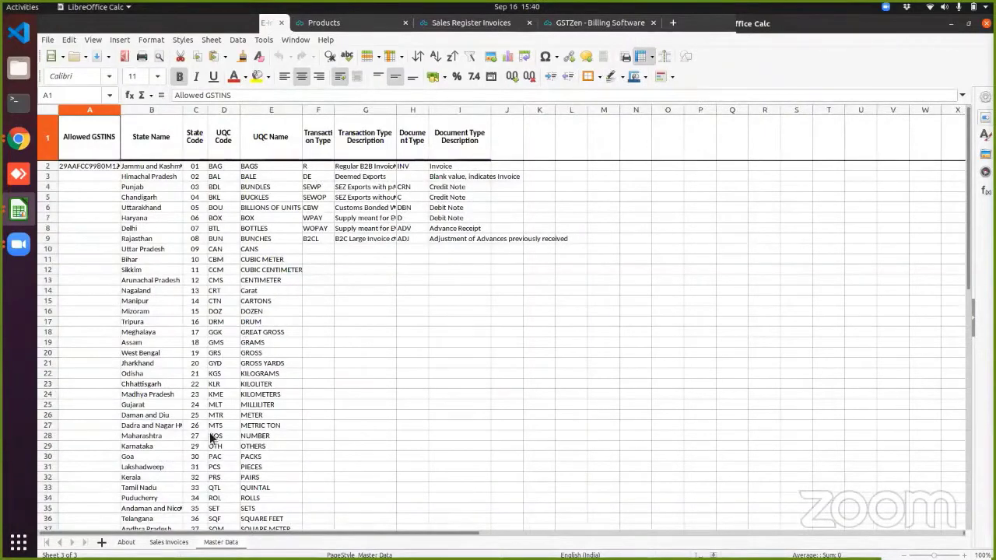
# Examine the invoice-level header columns of the Sales Invoices sheet, from Document Type to IGST on Intra-State
pyautogui.click(169, 542)
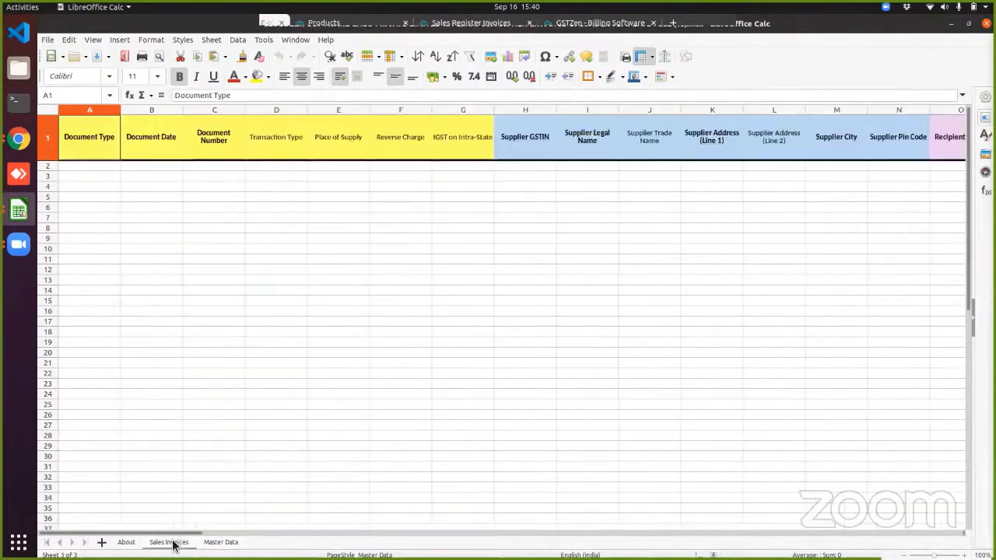
pyautogui.click(425, 207)
pyautogui.click(99, 176)
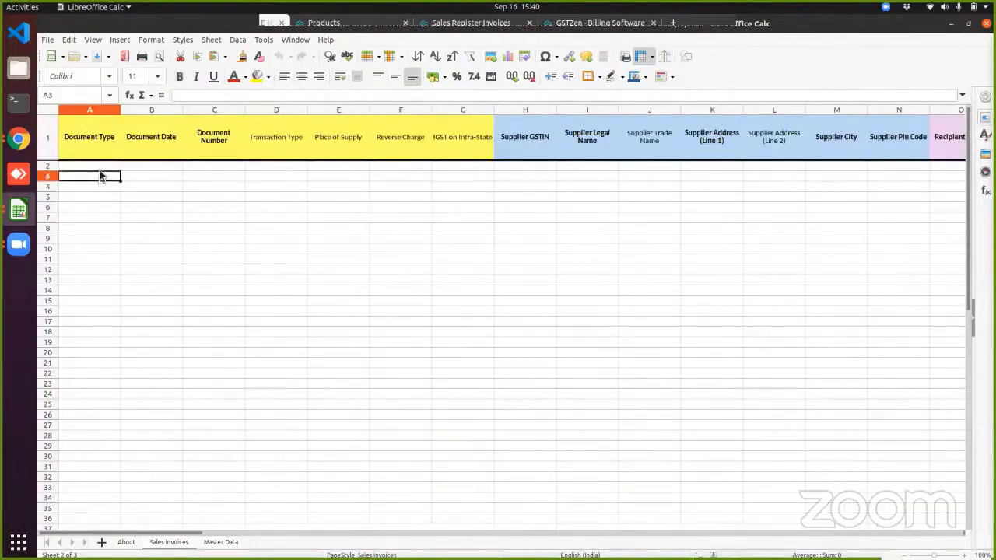
pyautogui.click(102, 164)
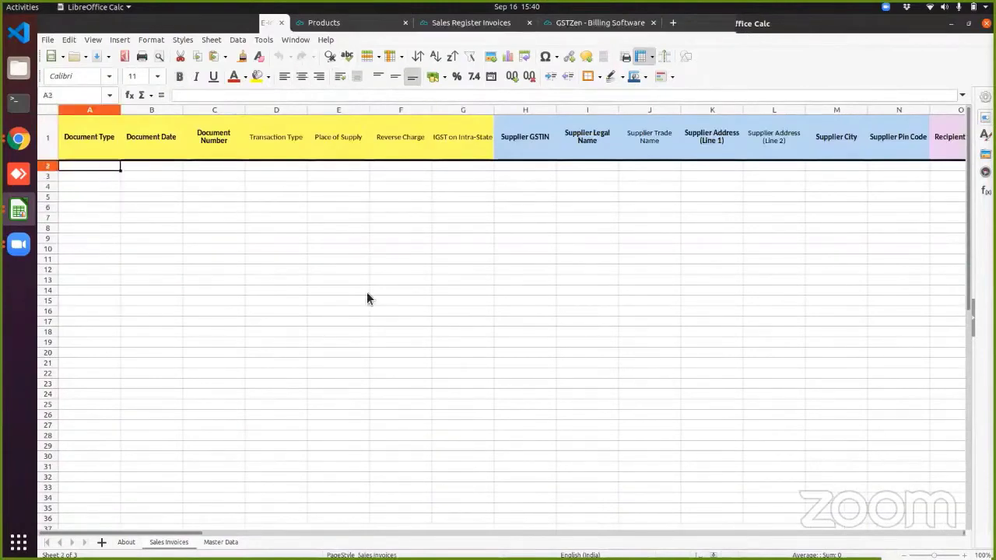
pyautogui.click(91, 141)
pyautogui.click(152, 142)
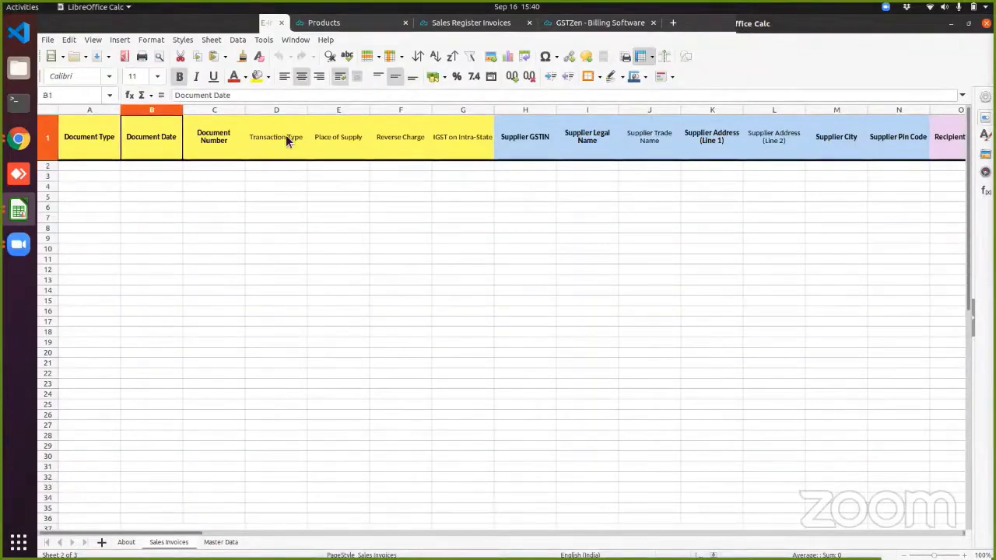
pyautogui.click(80, 143)
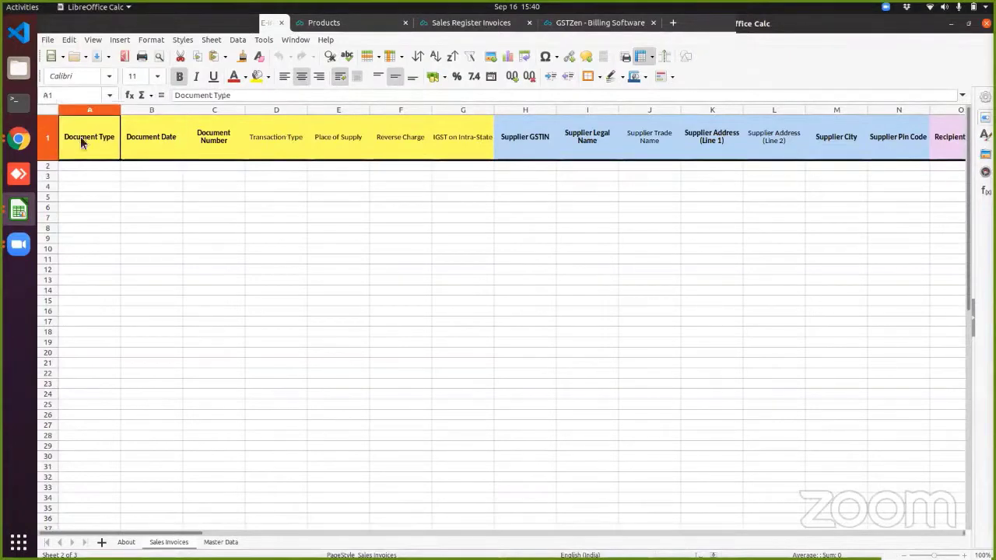
pyautogui.click(102, 169)
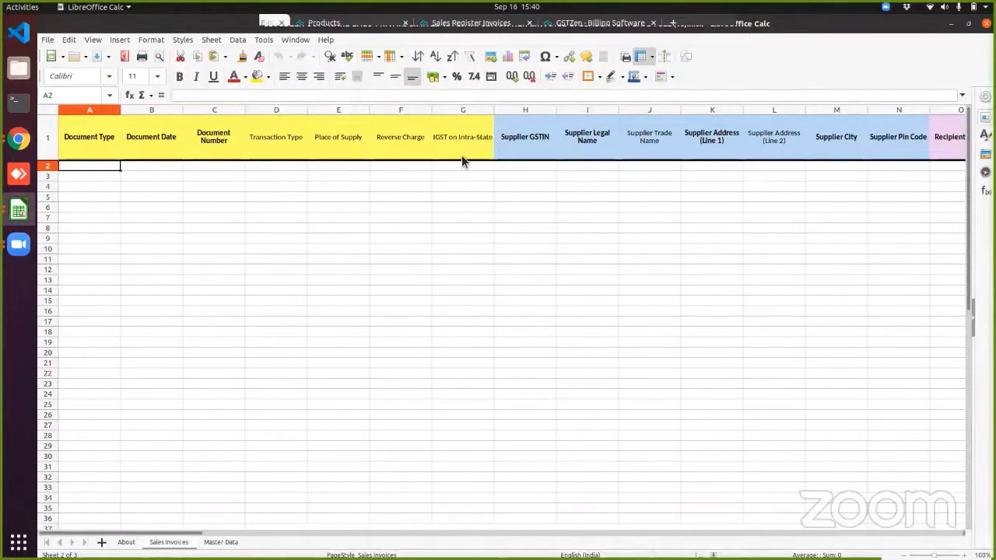
pyautogui.moveTo(77, 138); pyautogui.dragTo(444, 156)
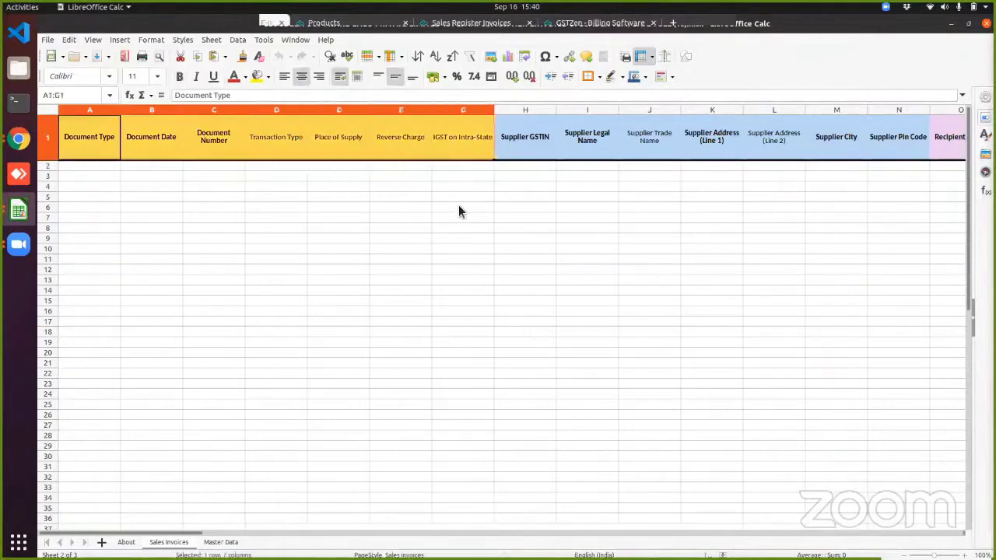
pyautogui.click(458, 205)
# Go through the Sales Invoices header row from Supplier GSTIN past the recipient, ship-to, dispatch and item columns to Customer Purchase Order Date
pyautogui.click(505, 150)
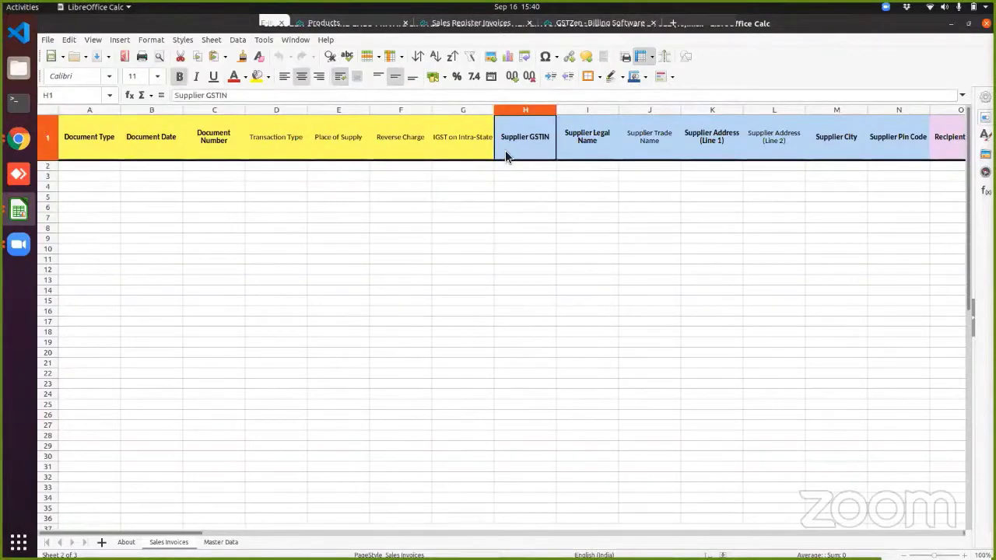
pyautogui.press('Right')
pyautogui.press('Right')
pyautogui.press('Right')
pyautogui.press('Right')
pyautogui.press('Right')
pyautogui.press('Right')
pyautogui.press('Right')
pyautogui.press('Right')
pyautogui.press('Right')
pyautogui.press('Right')
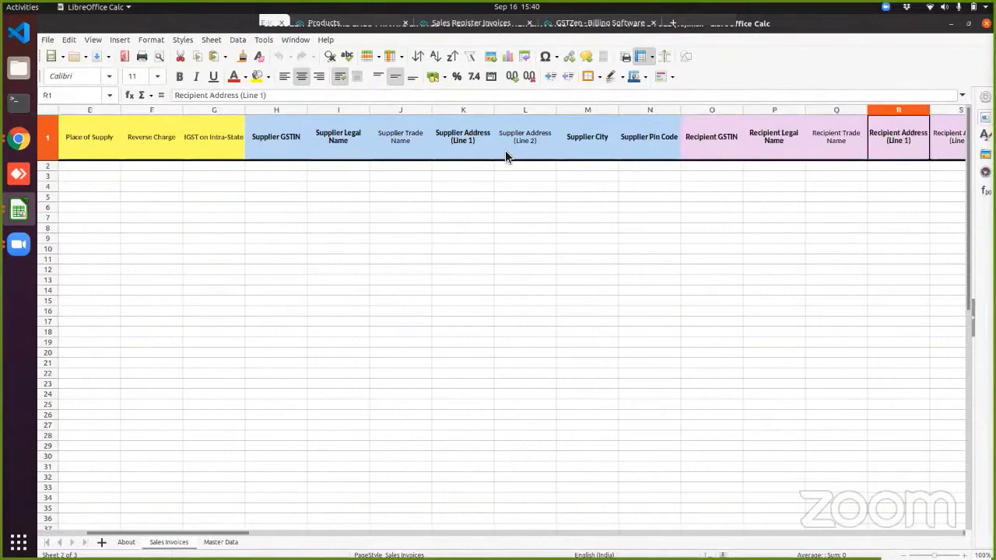
pyautogui.press('Right')
pyautogui.press('Right')
pyautogui.press('Right')
pyautogui.press('Right')
pyautogui.press('Right')
pyautogui.press('Right')
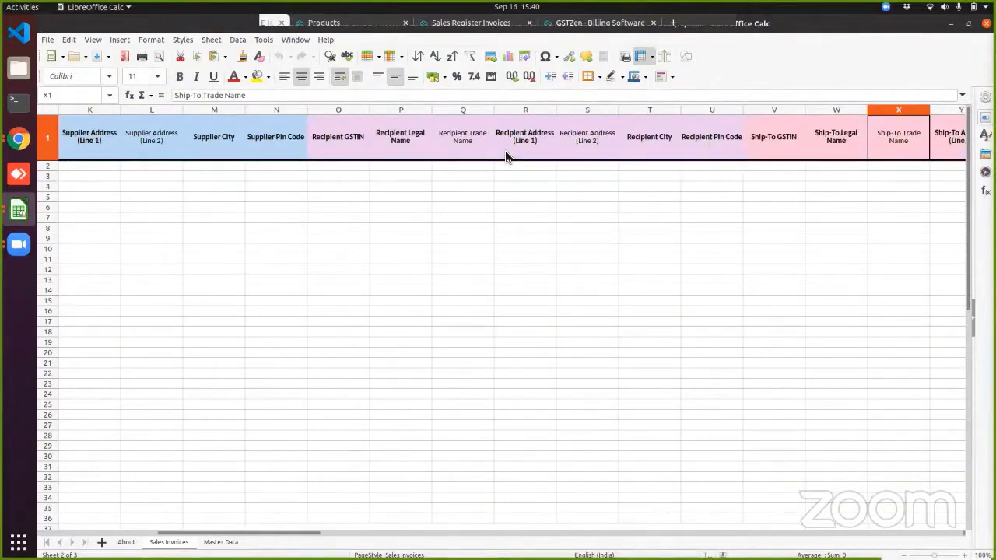
pyautogui.press('Right')
pyautogui.press('Right')
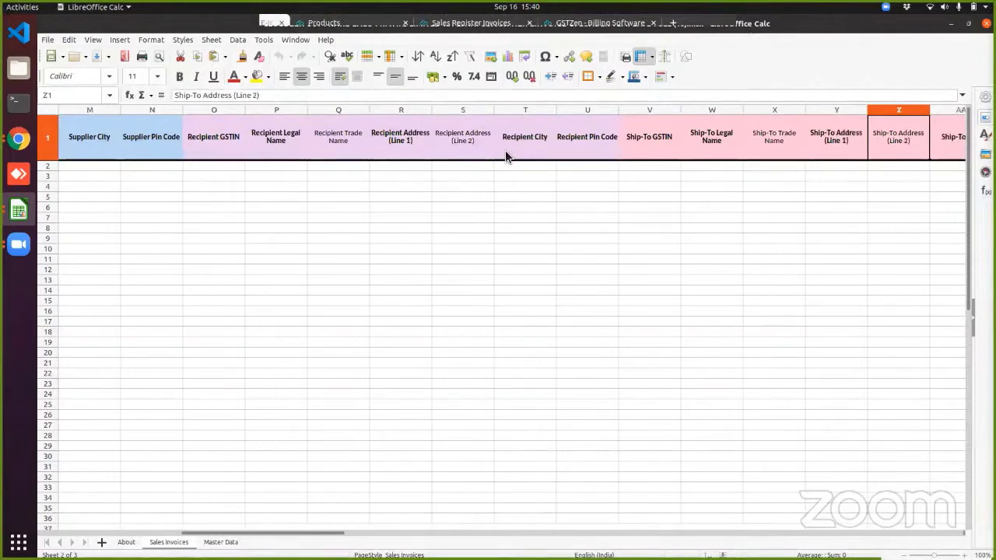
pyautogui.press('Right')
pyautogui.press('Right')
pyautogui.press('Right')
pyautogui.press('Right')
pyautogui.press('Right')
pyautogui.press('Right')
pyautogui.press('Right')
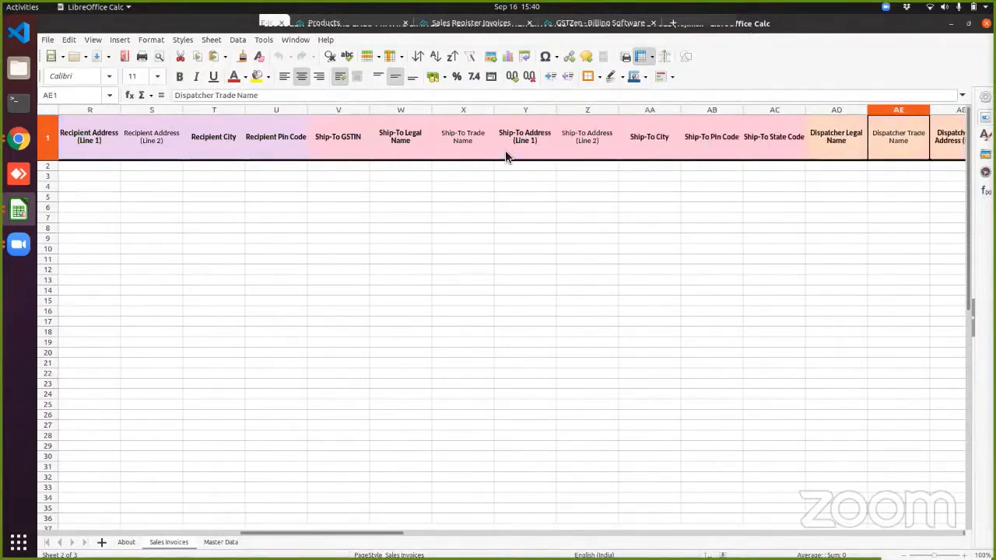
pyautogui.press('Right')
pyautogui.press('Right')
pyautogui.press('Right')
pyautogui.press('Right')
pyautogui.press('Right')
pyautogui.press('Right')
pyautogui.press('Right')
pyautogui.press('Right')
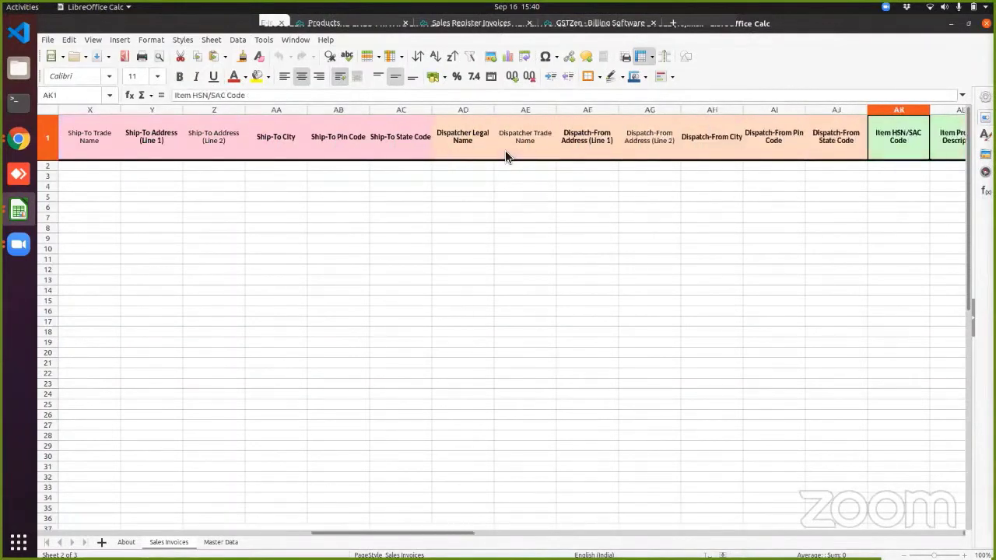
pyautogui.press('Right')
pyautogui.press('Right')
pyautogui.press('Right')
pyautogui.press('Right')
pyautogui.press('Right')
pyautogui.press('Right')
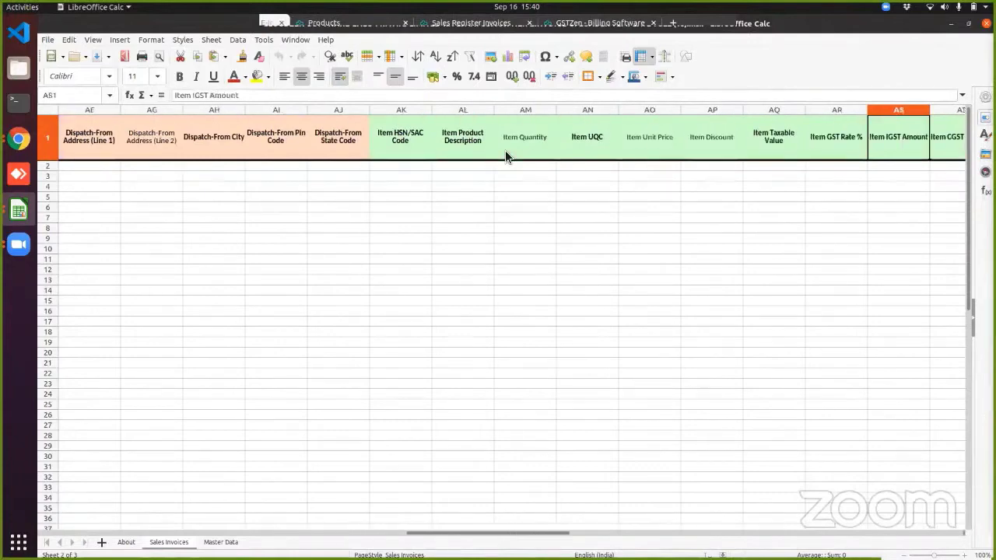
pyautogui.press('Right')
pyautogui.press('Right')
pyautogui.press('Right')
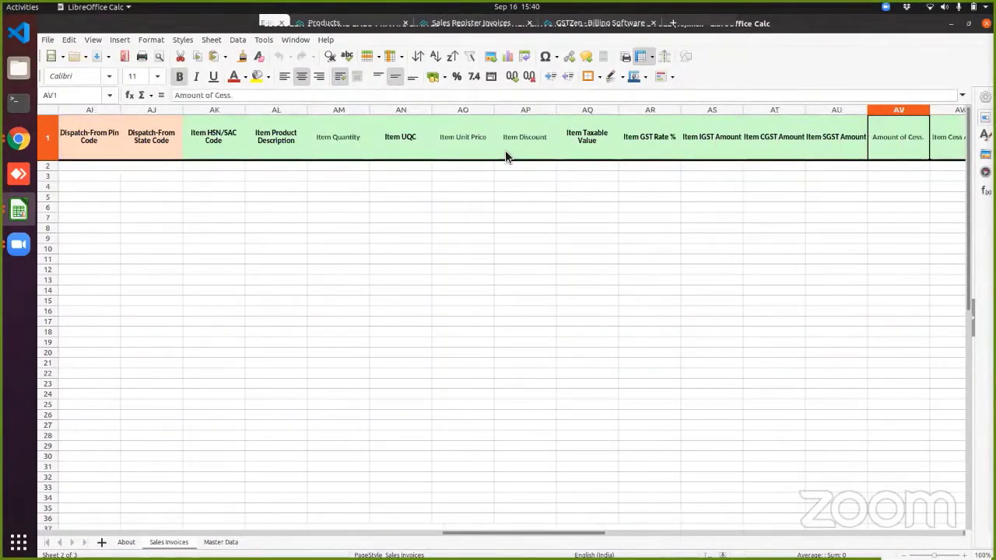
pyautogui.press('Right')
pyautogui.press('Right')
pyautogui.press('Right')
pyautogui.press('Right')
pyautogui.press('Right')
pyautogui.press('Right')
pyautogui.press('Right')
pyautogui.press('Right')
pyautogui.press('Right')
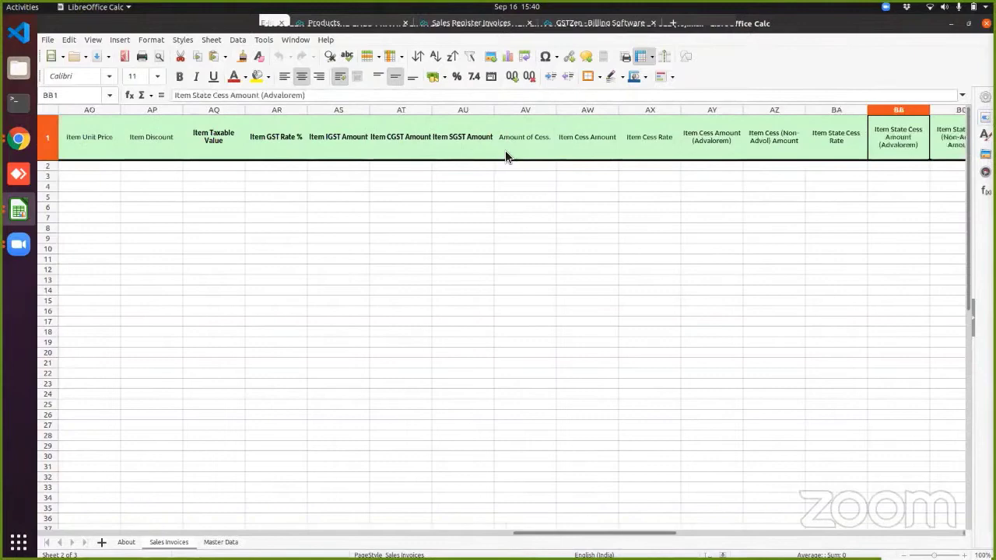
pyautogui.press('Right')
pyautogui.press('Right')
pyautogui.press('Right')
pyautogui.press('Right')
pyautogui.press('Right')
pyautogui.press('Right')
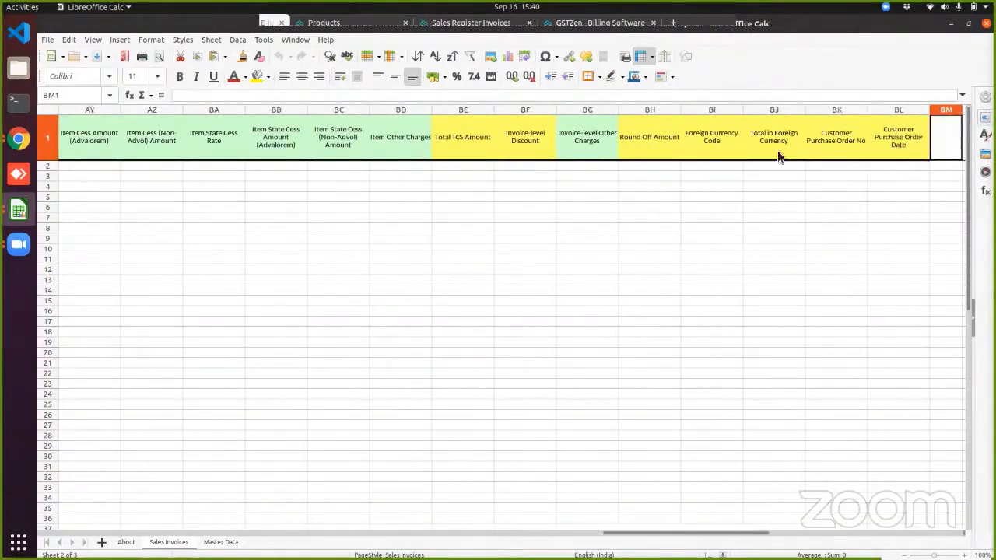
# Check the Foreign Currency Code and Total in Foreign Currency headers, and return to the sheet's first columns
pyautogui.click(719, 146)
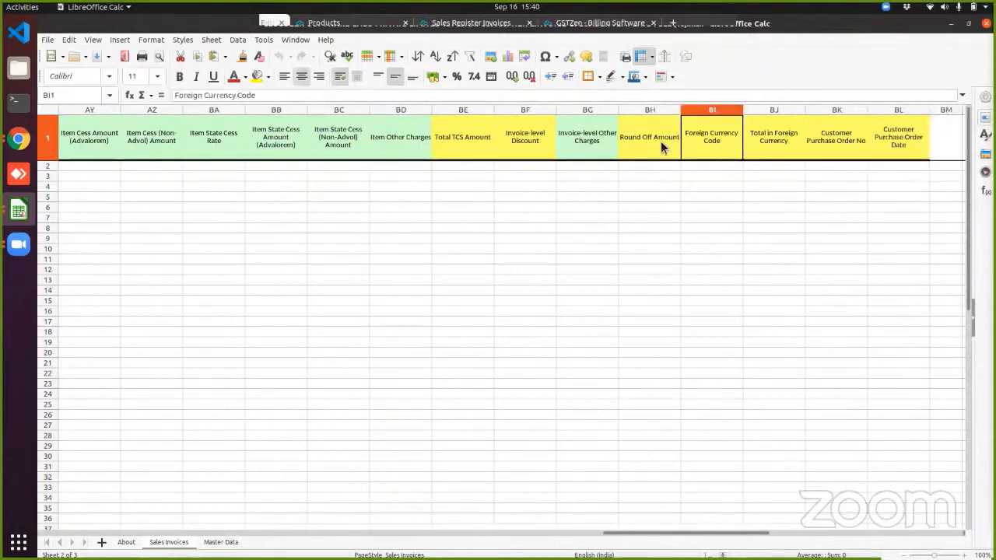
pyautogui.click(772, 141)
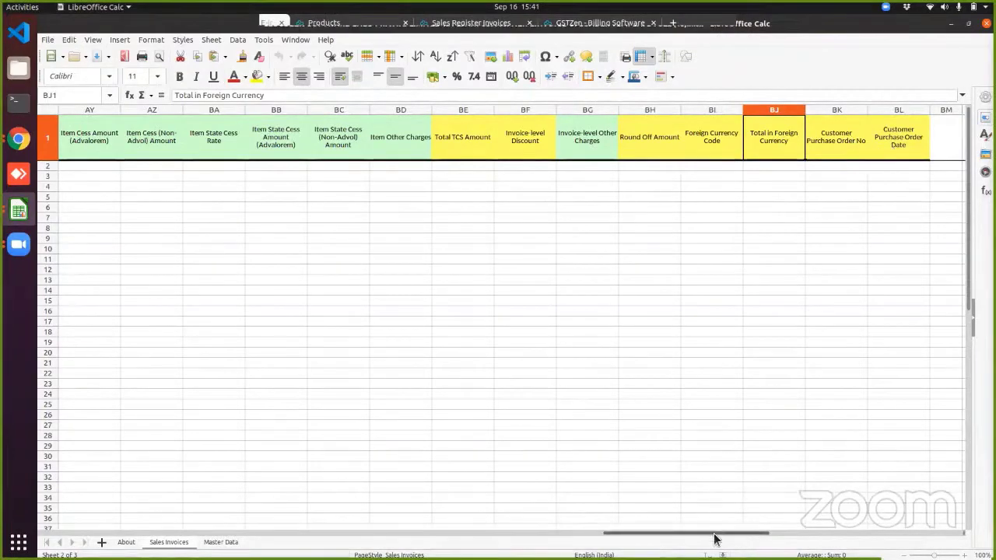
pyautogui.moveTo(715, 534); pyautogui.dragTo(122, 501)
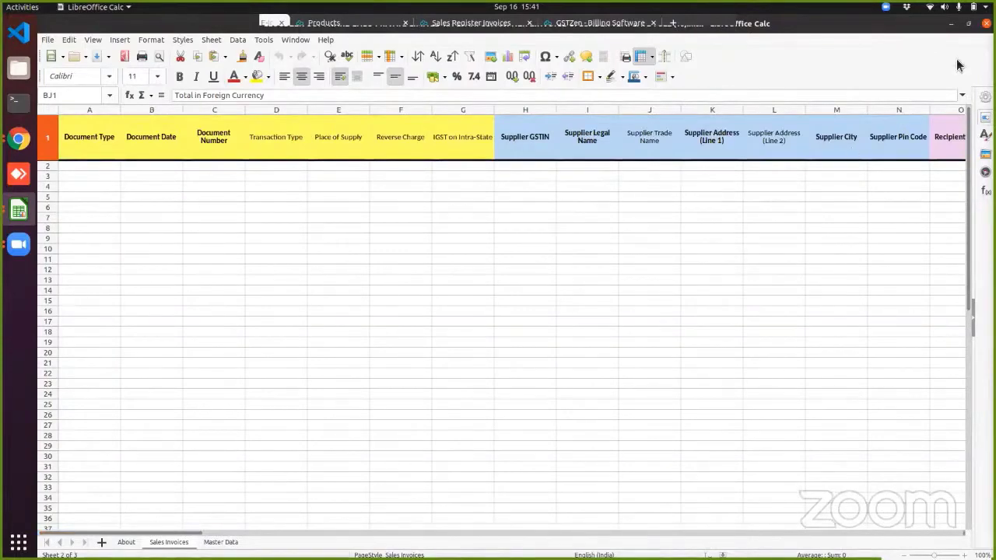
# Switch to the other Calc workbook, whose Sales Invoices sheet is filled in with the WEBINAR/BULK invoices
pyautogui.click(19, 138)
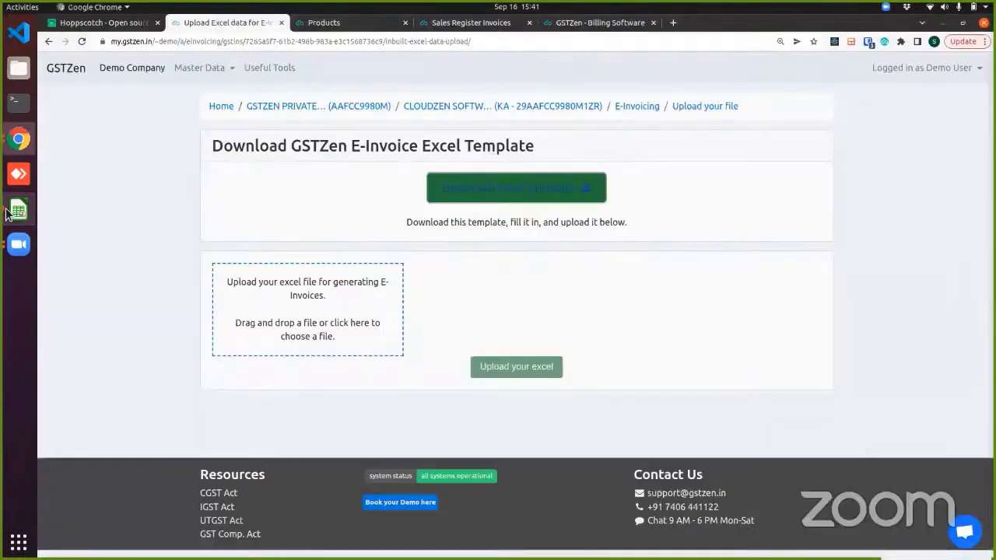
pyautogui.click(19, 210)
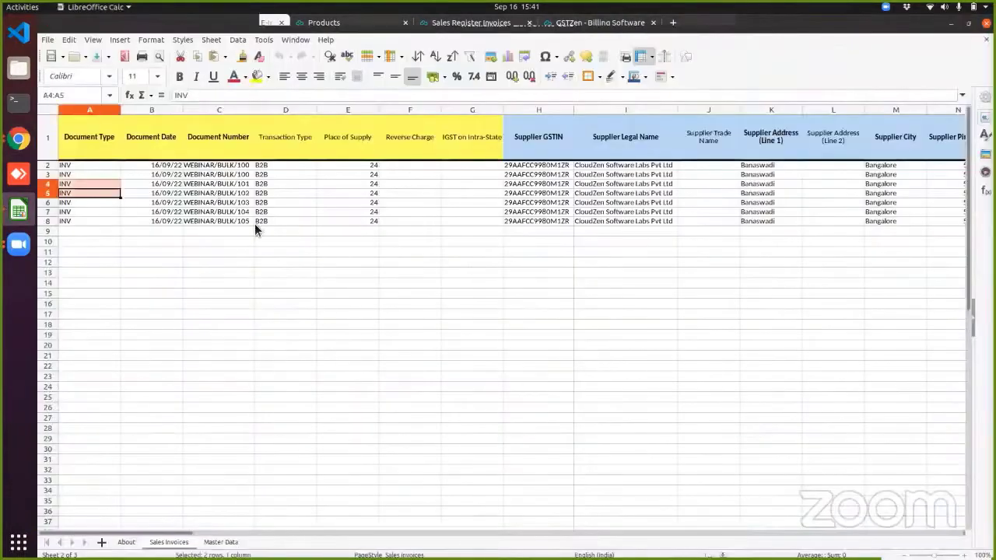
# Compare the Document Number entries of the Sales Invoices rows, from WEBINAR/BULK/100 to WEBINAR/BULK/105, including the two rows sharing one number
pyautogui.click(310, 291)
pyautogui.click(204, 165)
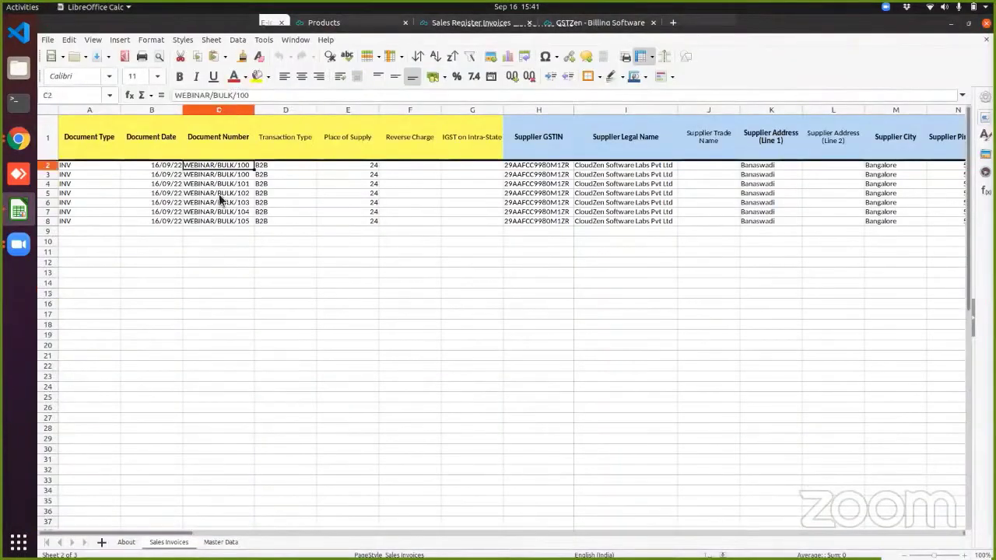
pyautogui.click(234, 222)
pyautogui.click(232, 166)
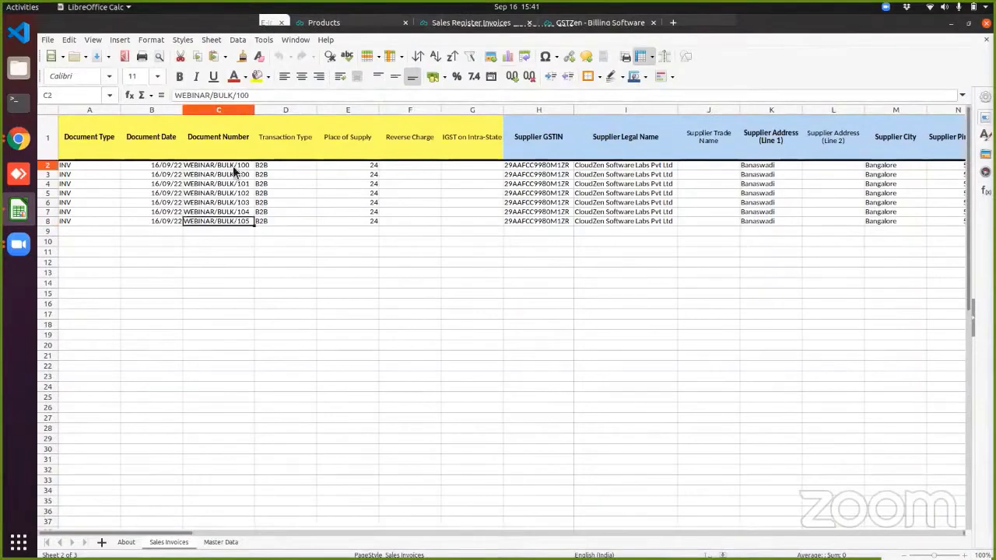
pyautogui.click(231, 175)
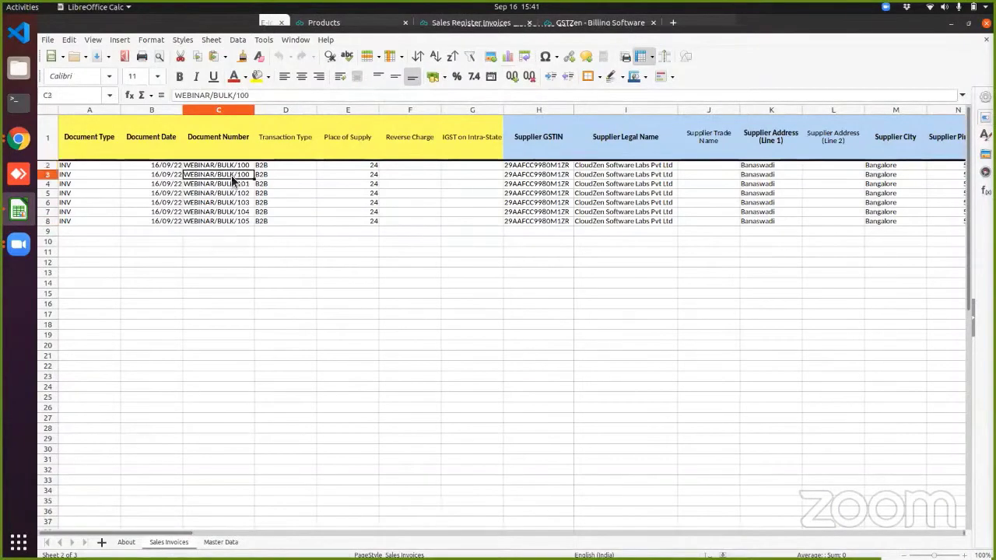
# Go through the filled-in supplier columns of the Sales Invoices sheet as far as Supplier Pin Code
pyautogui.click(568, 179)
pyautogui.press('Right')
pyautogui.press('Right')
pyautogui.press('Right')
pyautogui.press('Right')
pyautogui.press('Right')
pyautogui.press('Right')
pyautogui.press('Right')
pyautogui.press('Right')
pyautogui.press('Right')
pyautogui.press('Right')
pyautogui.press('Right')
pyautogui.press('Right')
pyautogui.press('Right')
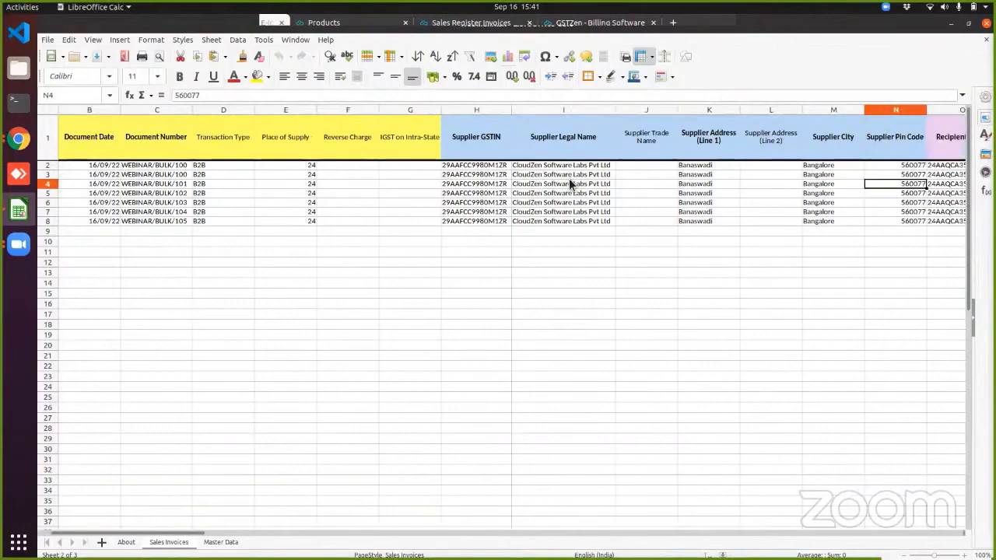
# Review the recipient and ship-to columns of the filled-in rows, continuing to Dispatch-From State Code
pyautogui.press('Right')
pyautogui.press('Right')
pyautogui.press('Right')
pyautogui.press('Right')
pyautogui.press('Right')
pyautogui.press('Right')
pyautogui.press('Right')
pyautogui.press('Right')
pyautogui.press('Right')
pyautogui.press('Right')
pyautogui.press('Right')
pyautogui.press('Right')
pyautogui.press('Right')
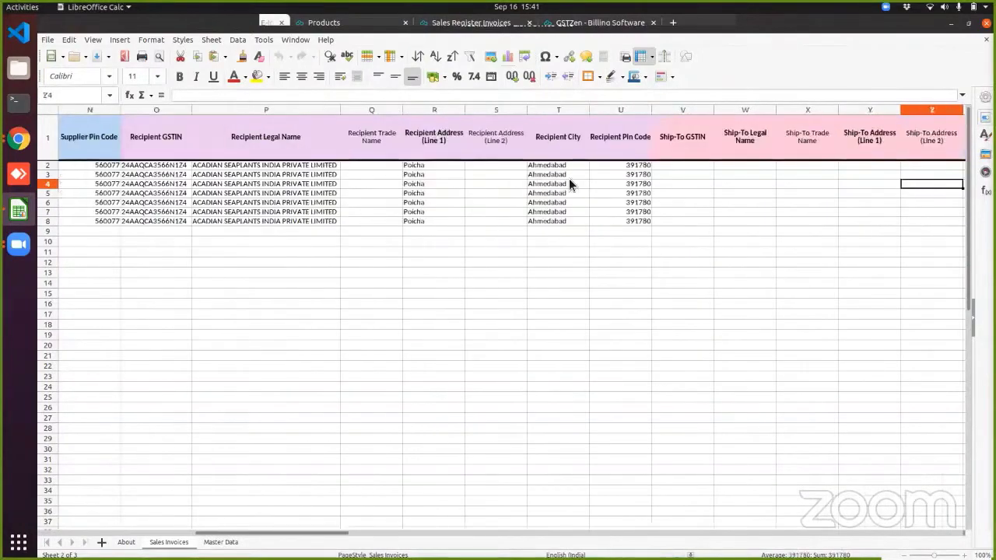
pyautogui.press('Right')
pyautogui.press('Right')
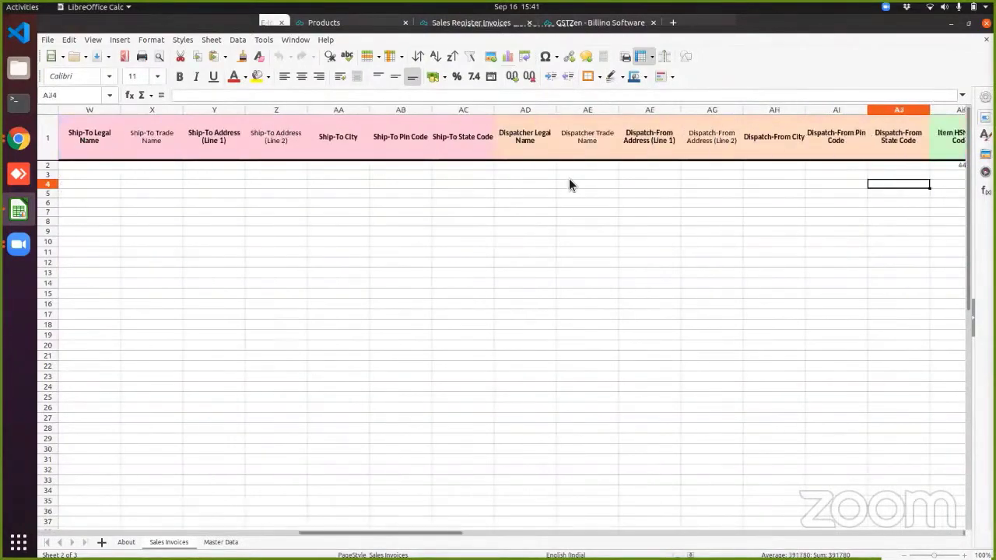
# Examine the dispatcher and Dispatch-From headers and the cells beneath them
pyautogui.press('Left')
pyautogui.press('Left')
pyautogui.press('Left')
pyautogui.press('Left')
pyautogui.press('Left')
pyautogui.press('Left')
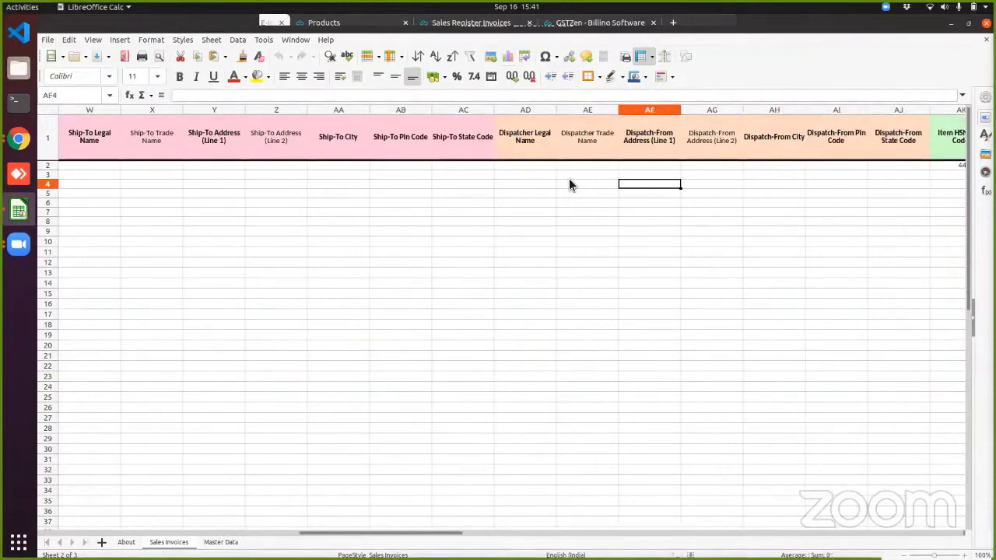
pyautogui.press('Up')
pyautogui.press('Up')
pyautogui.press('Up')
pyautogui.press('Right')
pyautogui.press('Right')
pyautogui.press('Right')
pyautogui.press('Right')
pyautogui.press('Right')
pyautogui.press('Right')
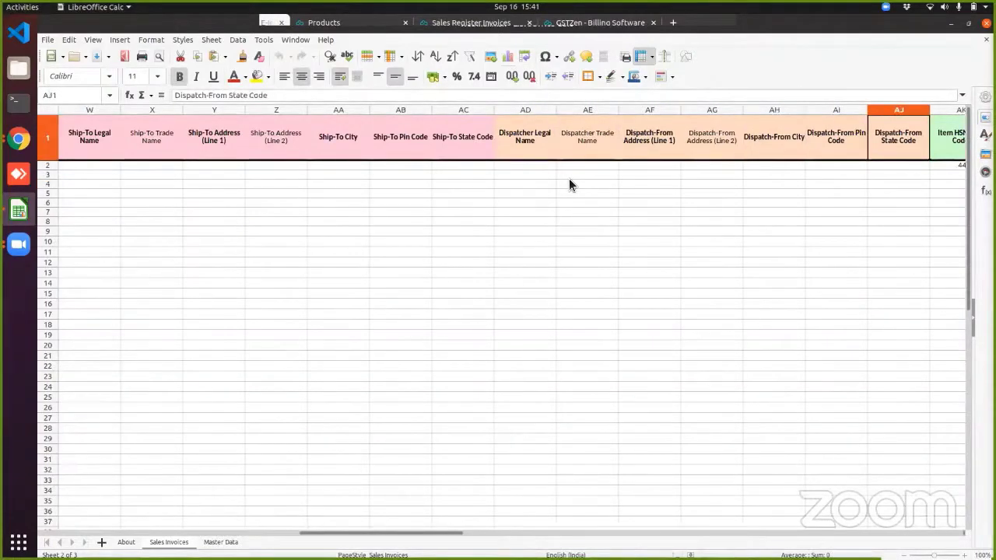
pyautogui.press('Left')
pyautogui.press('Left')
pyautogui.press('Left')
pyautogui.press('Down')
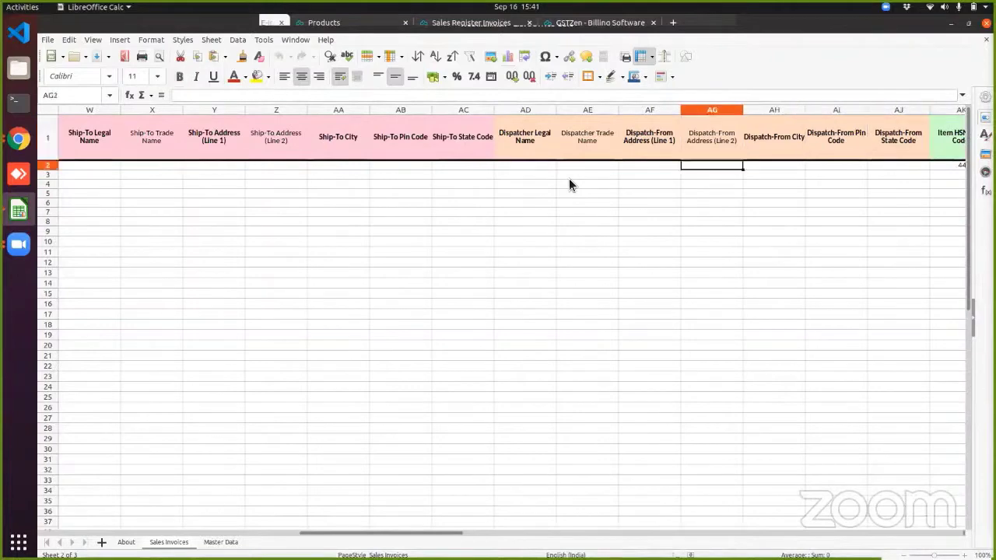
pyautogui.press('Right')
pyautogui.press('Right')
pyautogui.press('Right')
pyautogui.press('Right')
pyautogui.press('Right')
pyautogui.press('Right')
pyautogui.press('Right')
pyautogui.press('Right')
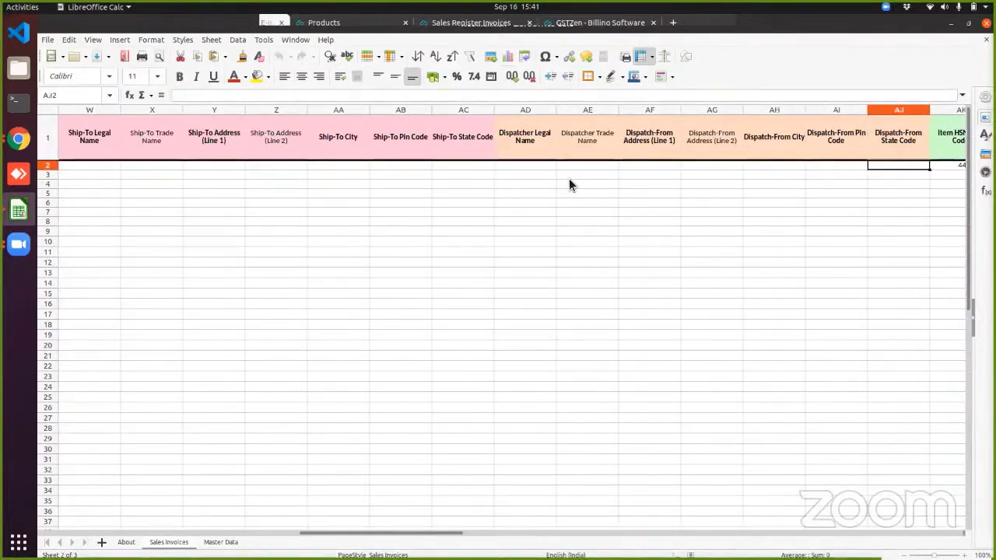
# Review the item columns of the first invoice row, from Item HSN/SAC Code to Item IGST Amount
pyautogui.press('Right')
pyautogui.press('Right')
pyautogui.press('Right')
pyautogui.press('Right')
pyautogui.press('Right')
pyautogui.press('Right')
pyautogui.press('Right')
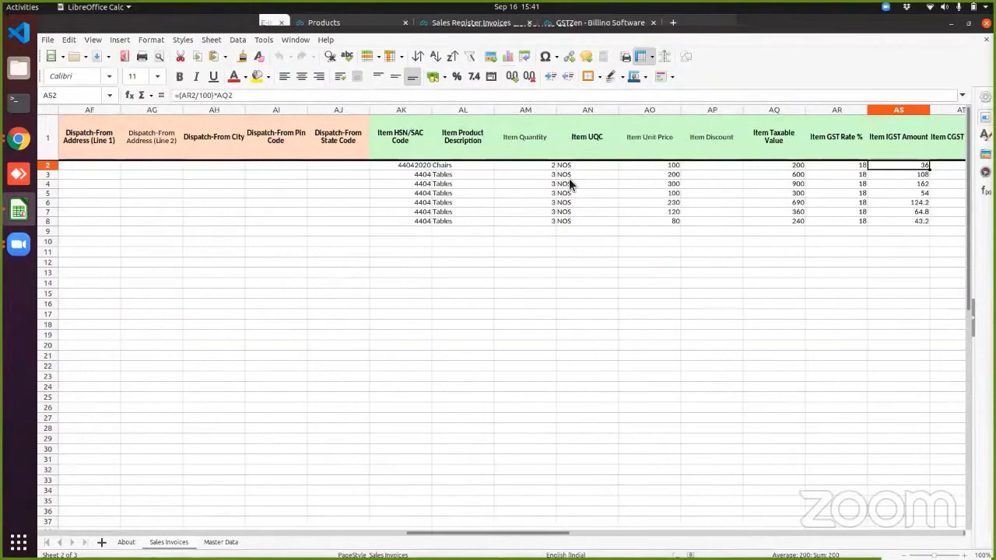
pyautogui.press('Left')
pyautogui.press('Left')
pyautogui.press('Left')
pyautogui.press('Left')
pyautogui.press('Left')
pyautogui.press('Left')
pyautogui.press('Left')
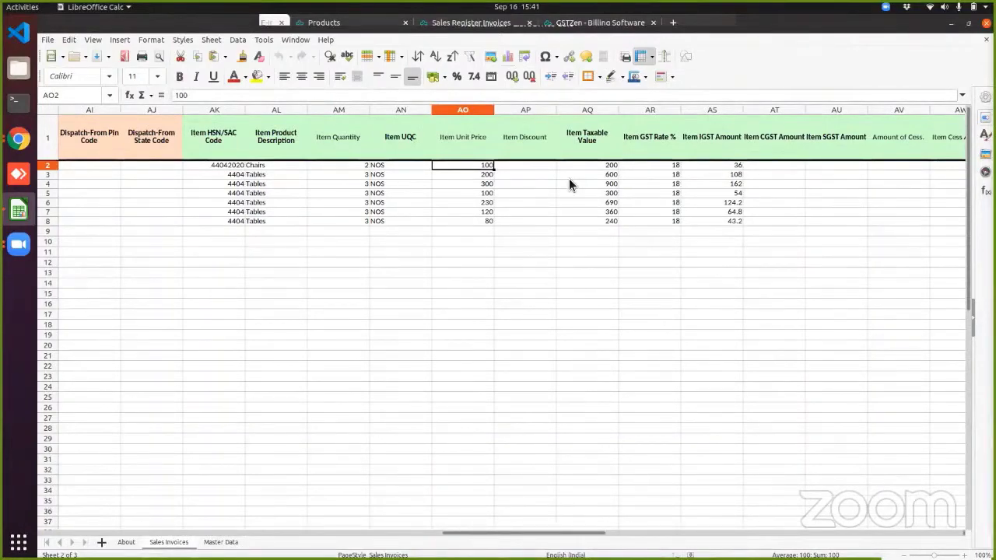
# Inspect the formulas behind Item Taxable Value and Item IGST Amount in the first invoice row
pyautogui.press('Right')
pyautogui.press('Right')
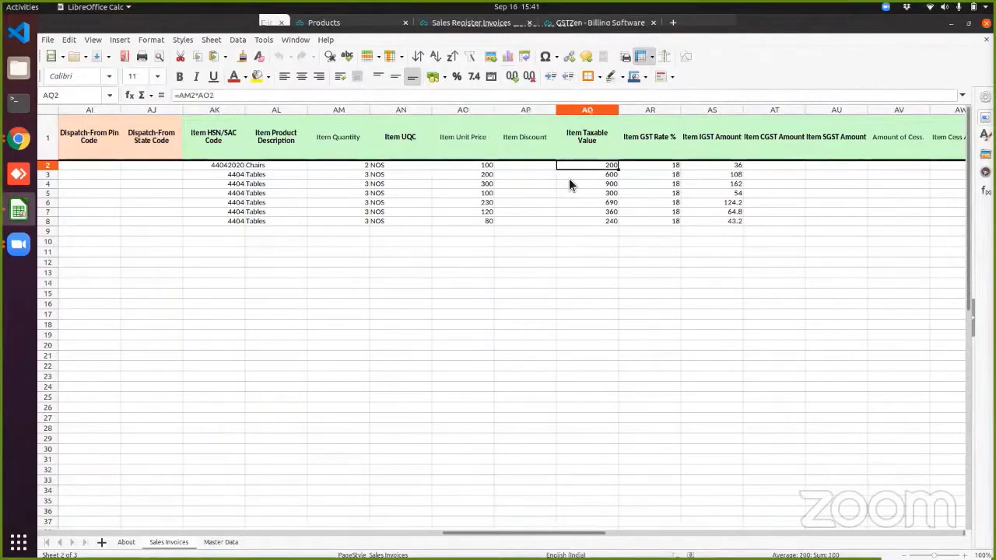
pyautogui.press('Right')
pyautogui.press('Right')
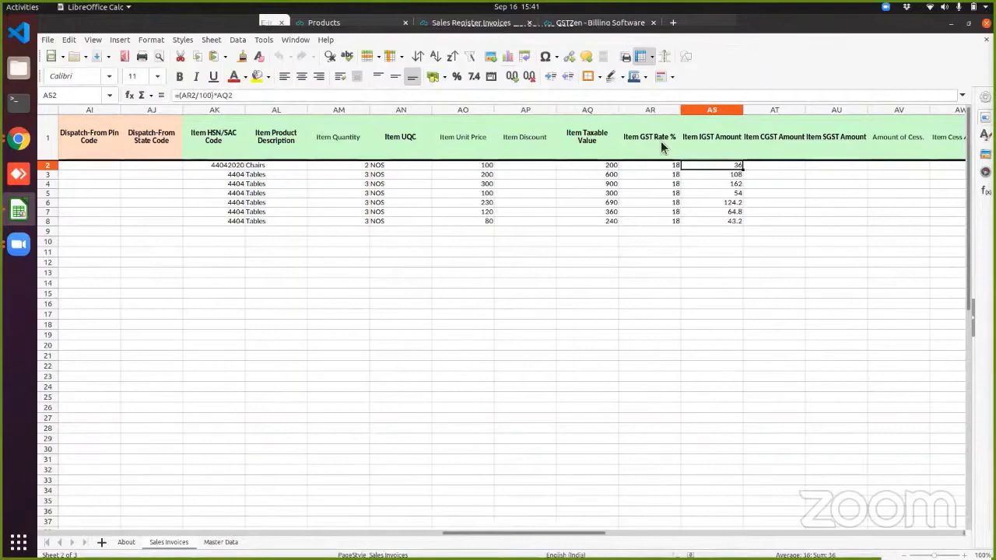
# Save the workbook in Excel 2007–365 format, and upload Webinar.xlsx on the GSTZen e-invoice upload page in Chrome
pyautogui.hotkey('ctrl', 's')
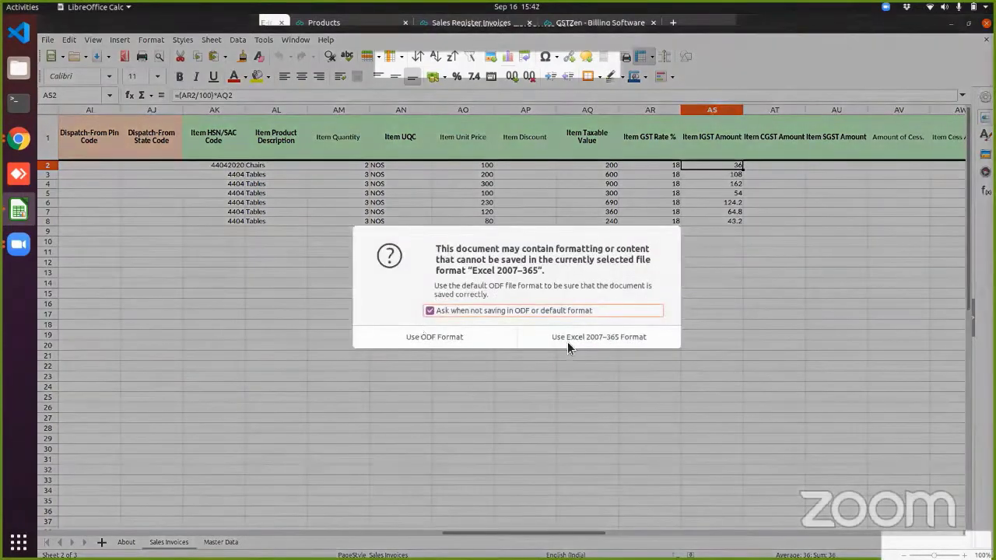
pyautogui.click(567, 342)
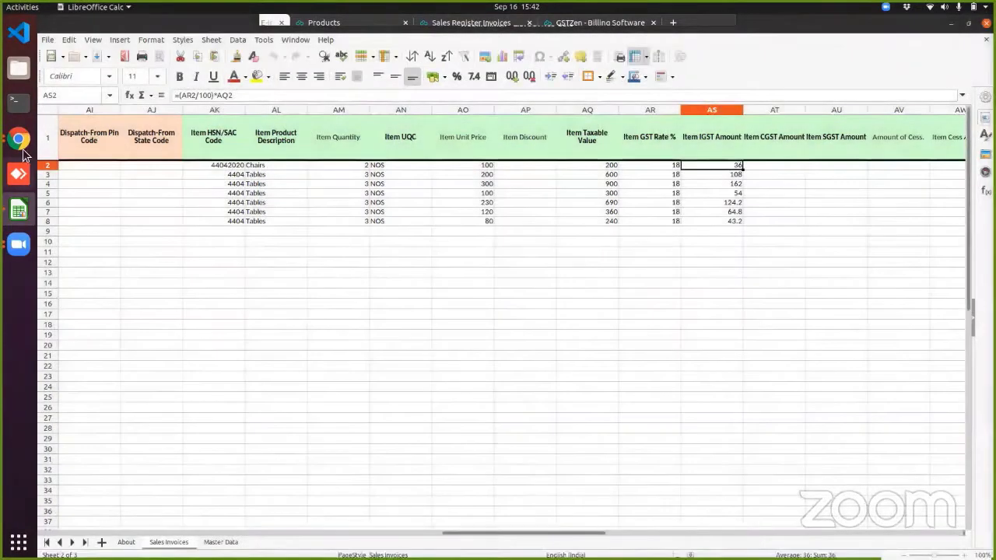
pyautogui.click(19, 138)
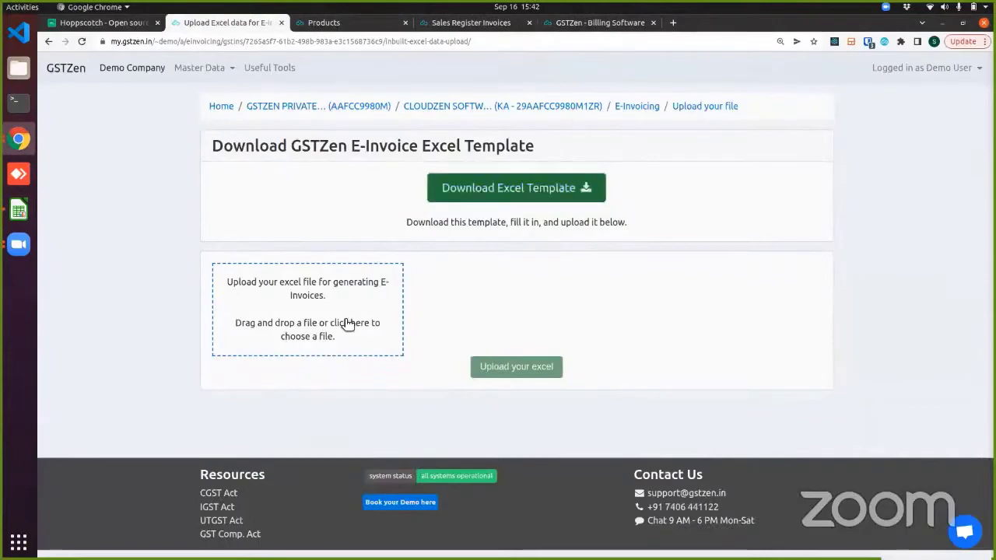
pyautogui.click(345, 322)
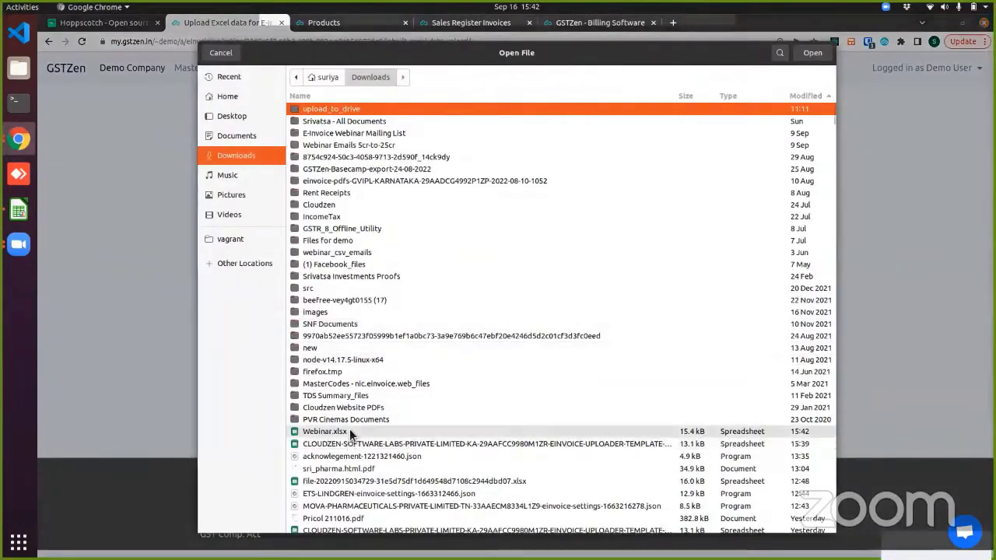
pyautogui.doubleClick(349, 430)
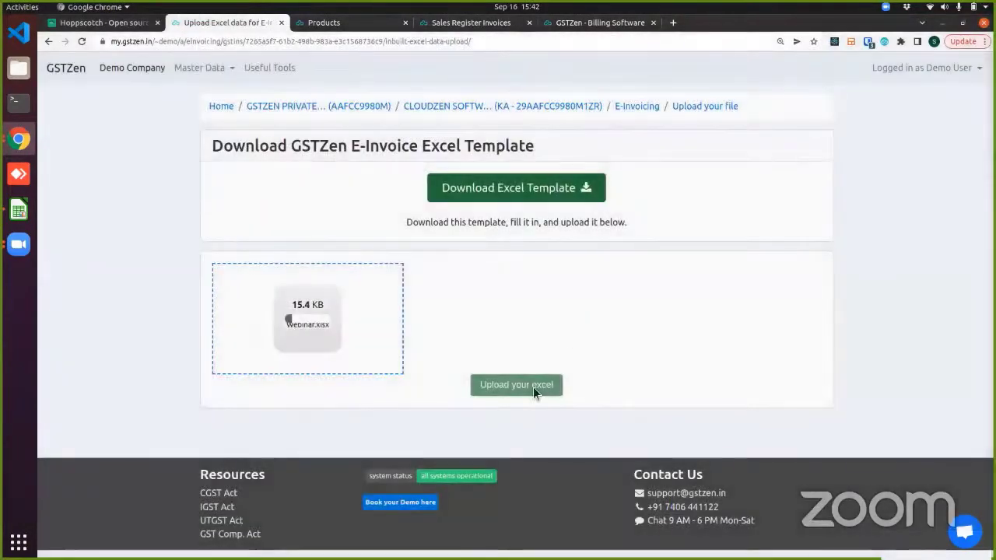
pyautogui.click(532, 387)
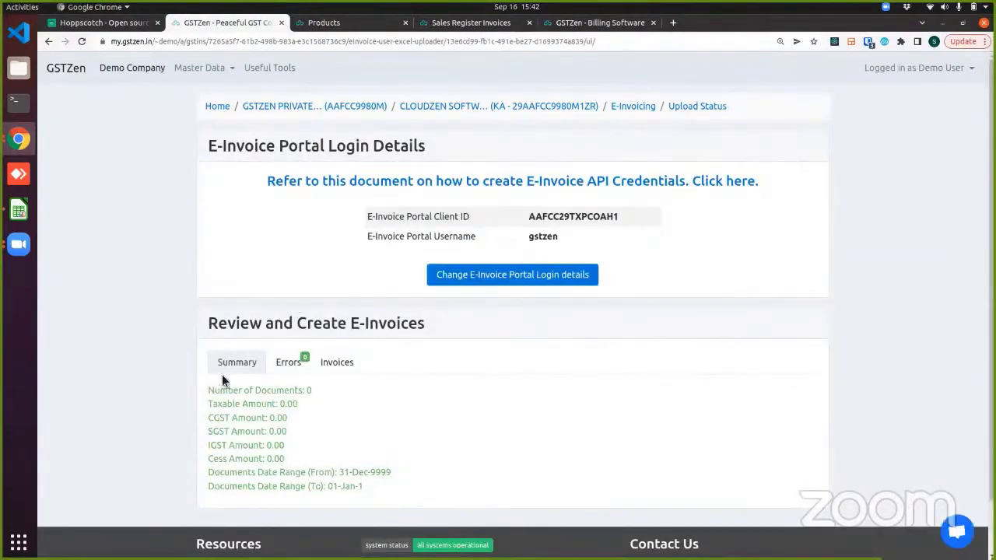
# Check the upload's errors and invoices views, and read the number of documents and taxable amount in its summary
pyautogui.click(288, 362)
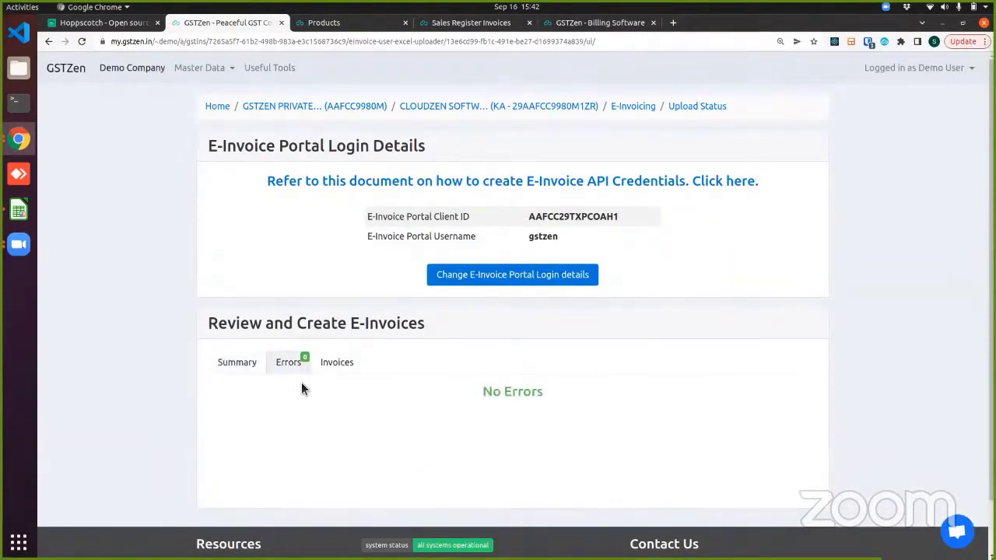
pyautogui.click(327, 363)
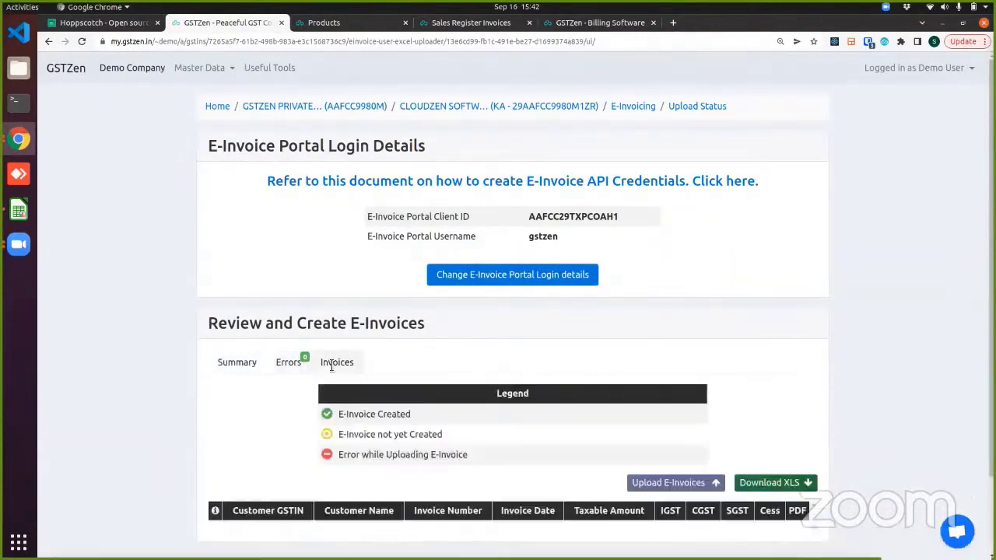
pyautogui.scroll(-2, 230, 420)
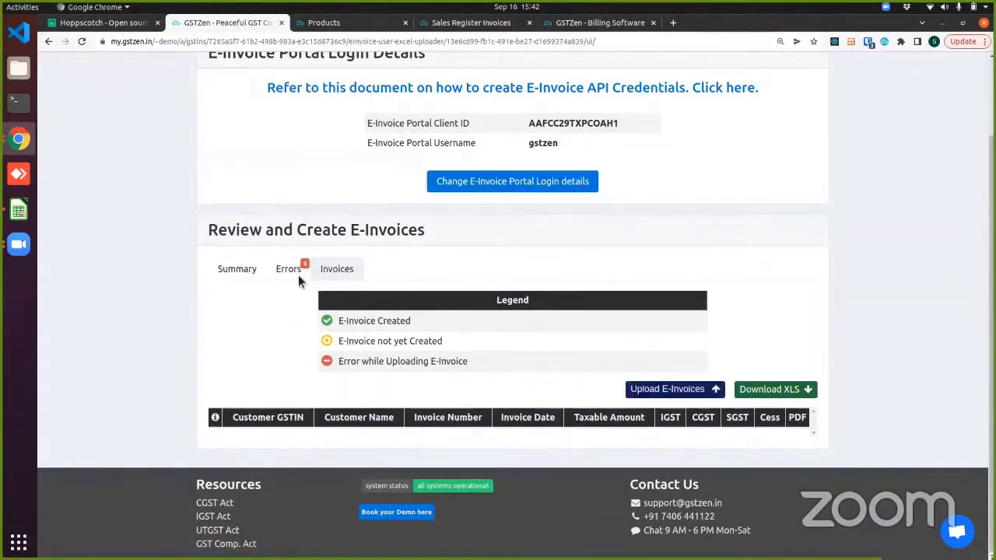
pyautogui.click(297, 276)
pyautogui.click(336, 304)
pyautogui.click(254, 274)
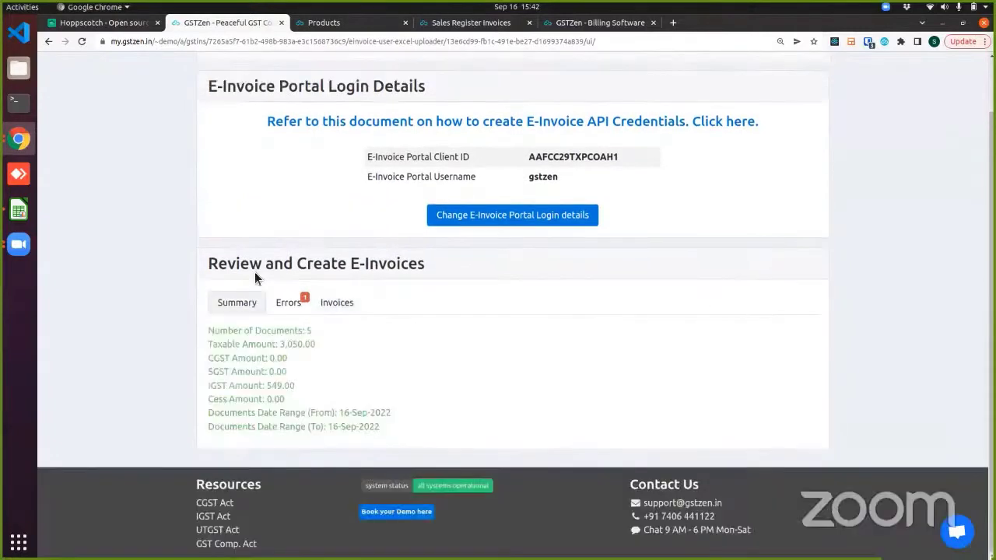
pyautogui.doubleClick(278, 330)
pyautogui.click(357, 353)
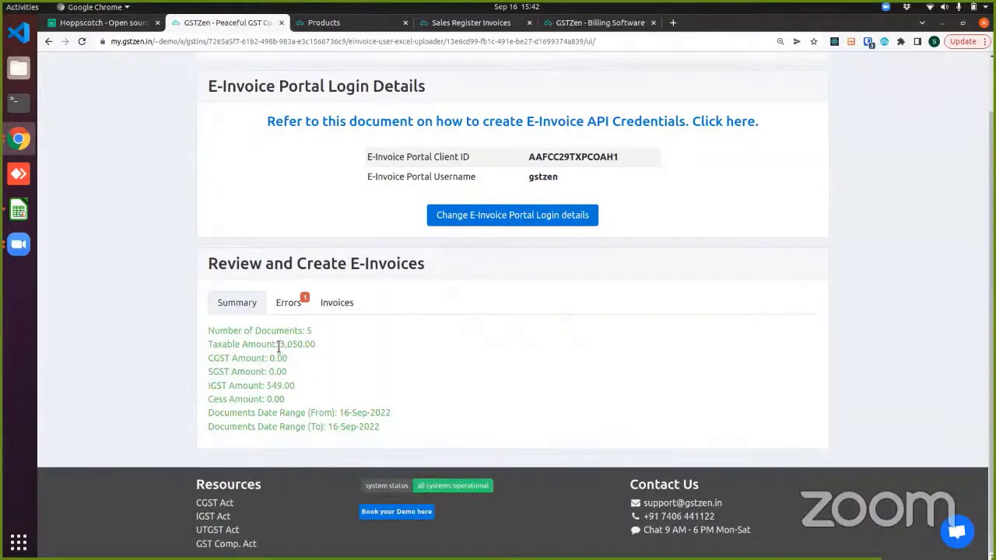
pyautogui.moveTo(280, 344); pyautogui.dragTo(314, 350)
# Read the error details reported for the uploaded file
pyautogui.click(288, 303)
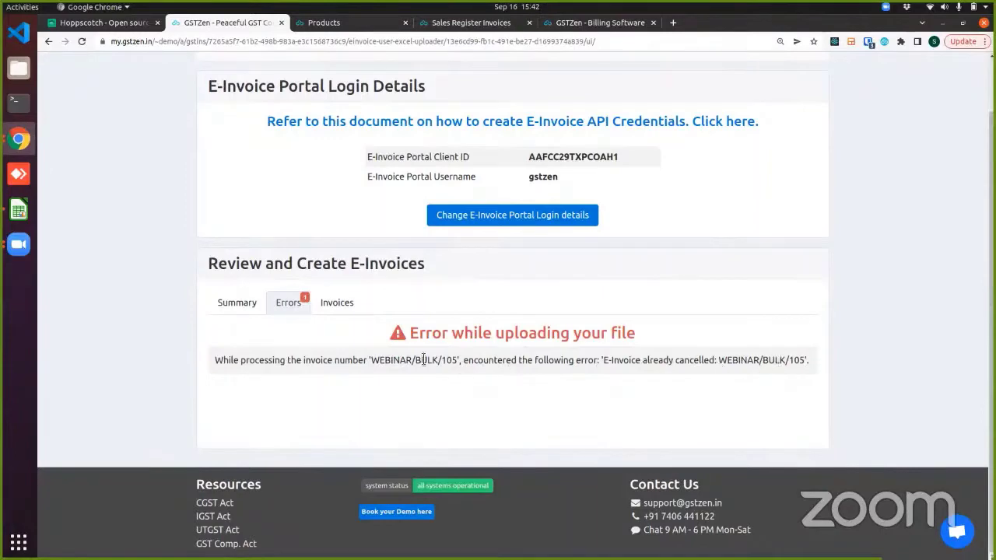
pyautogui.moveTo(212, 357); pyautogui.dragTo(798, 372)
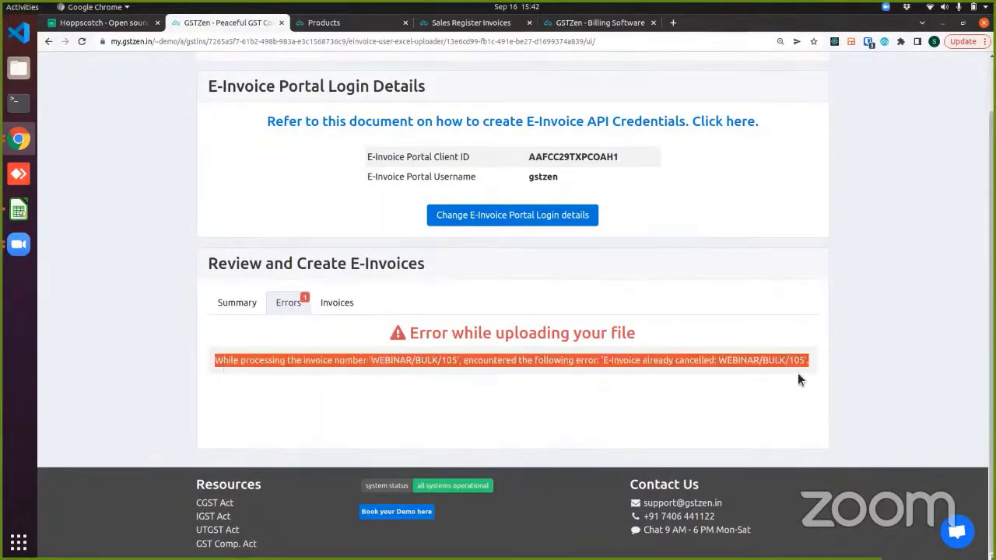
pyautogui.click(797, 373)
# Review the list of uploaded invoices and preview the PDF of WEBINAR/BULK/100, closing it again
pyautogui.click(346, 305)
pyautogui.scroll(-4, 544, 426)
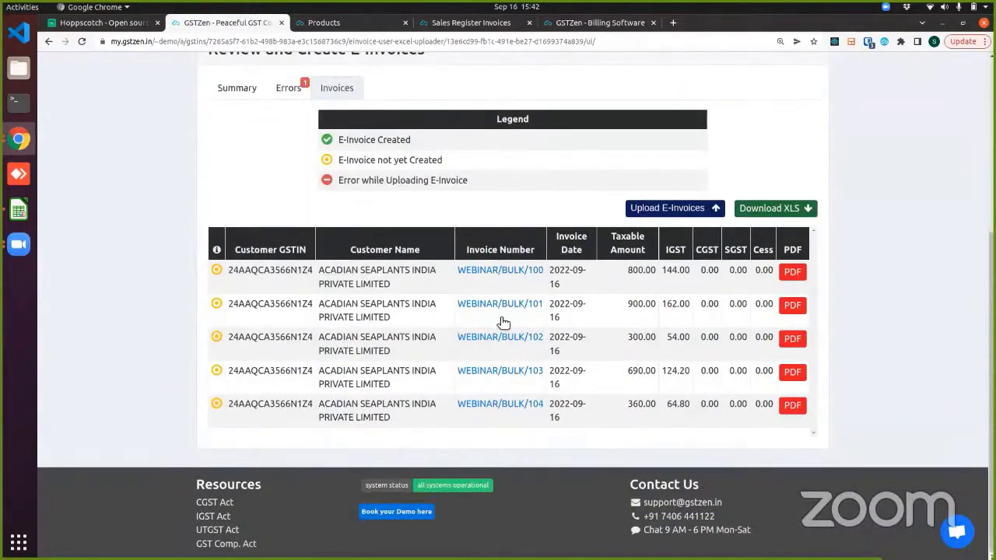
pyautogui.scroll(2, 495, 279)
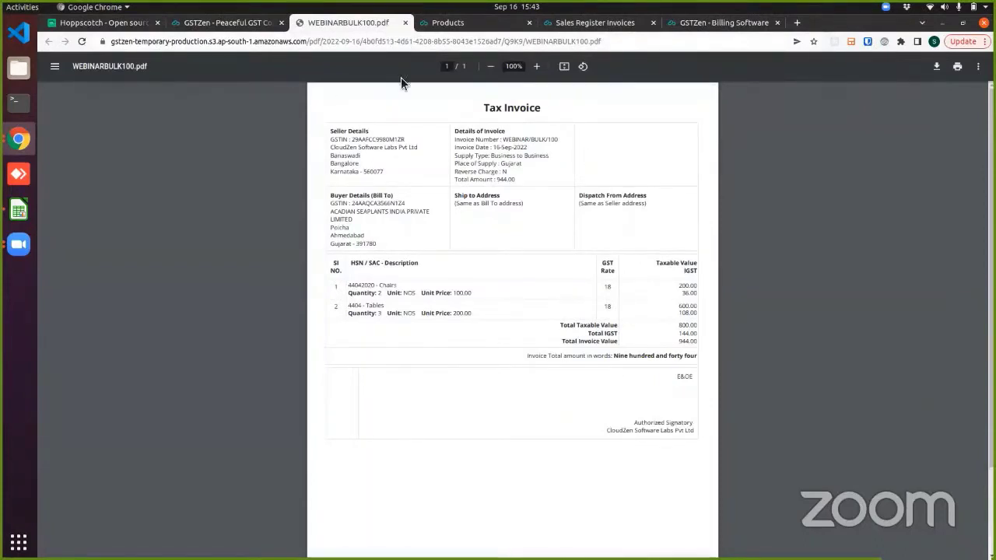
pyautogui.hotkey('ctrl', 'w')
pyautogui.scroll(-1, 268, 274)
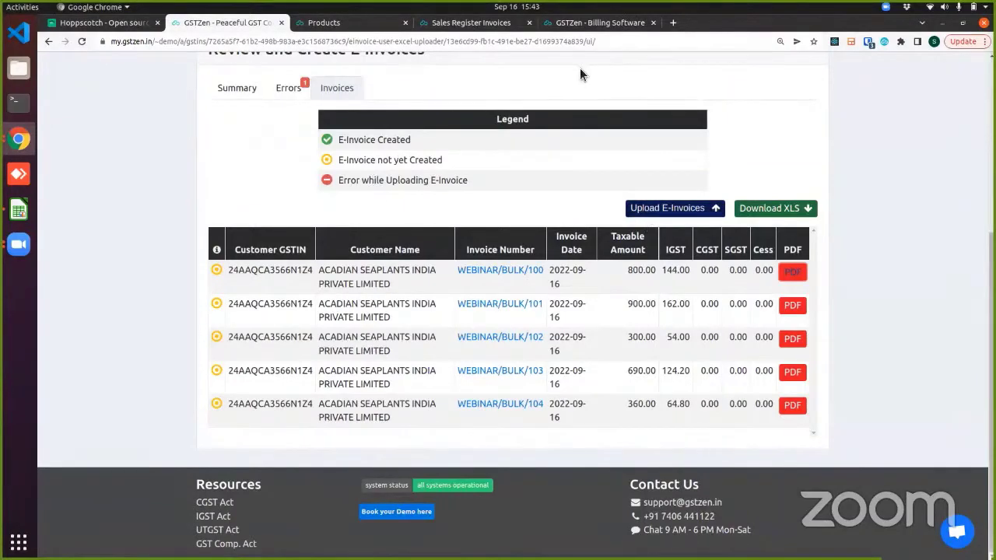
# Upload the listed e-invoices to the government portal and confirm the upload
pyautogui.click(662, 205)
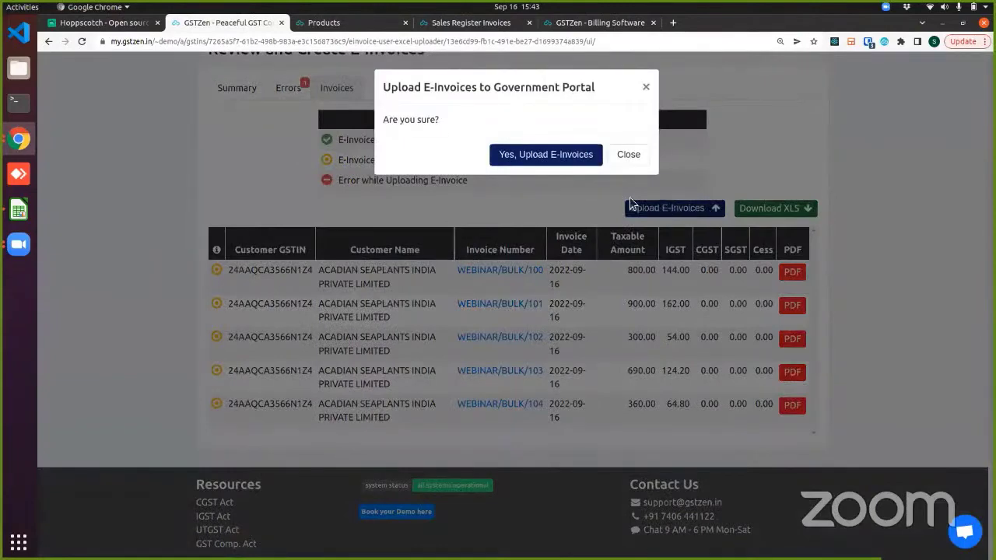
pyautogui.click(536, 151)
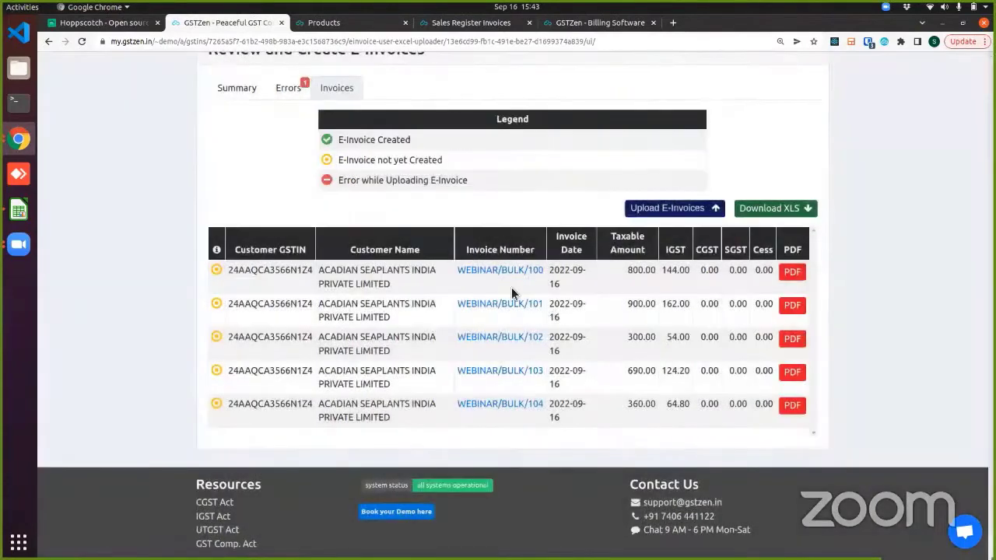
# View the generated e-invoice PDF of WEBINAR/BULK/100, and open that invoice's detail page from the list
pyautogui.scroll(1, 511, 292)
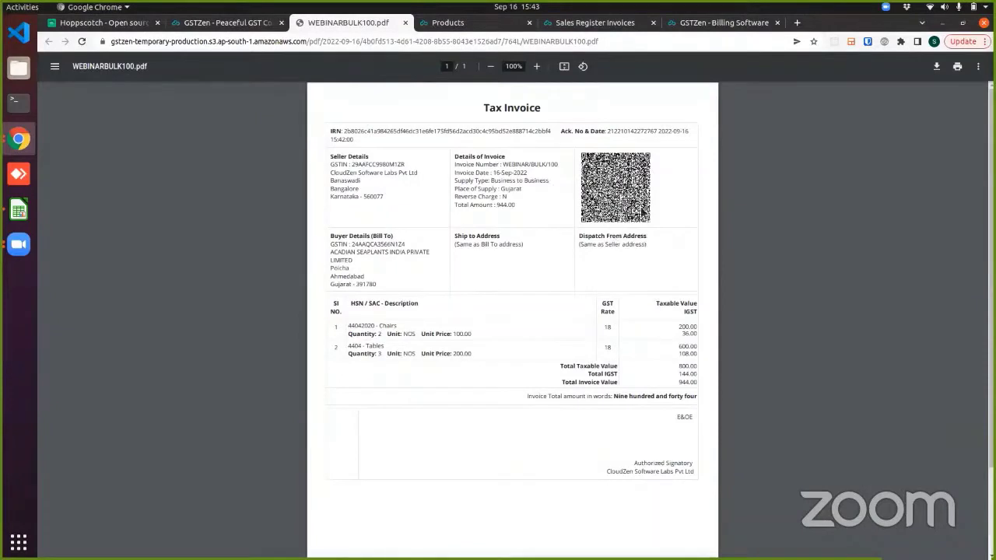
pyautogui.click(255, 23)
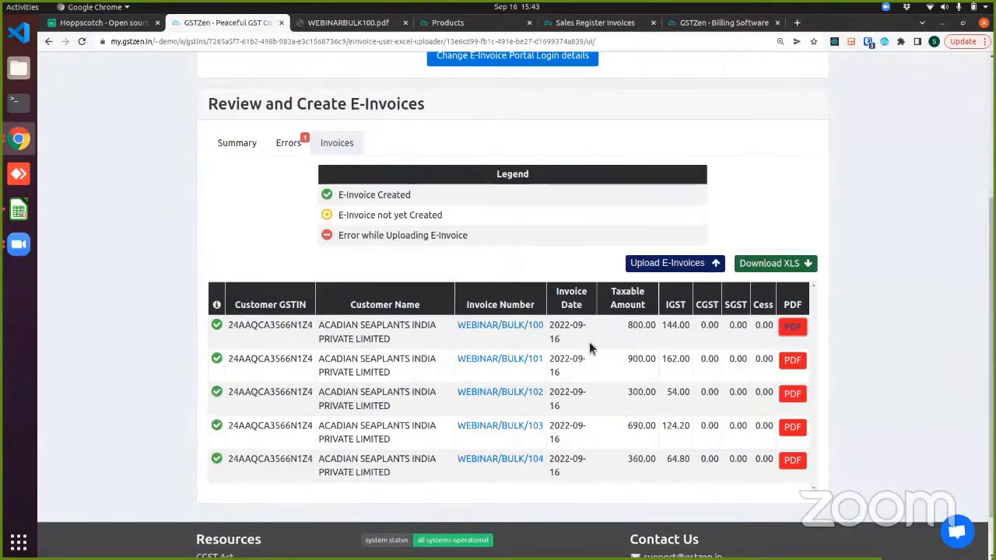
pyautogui.click(517, 334)
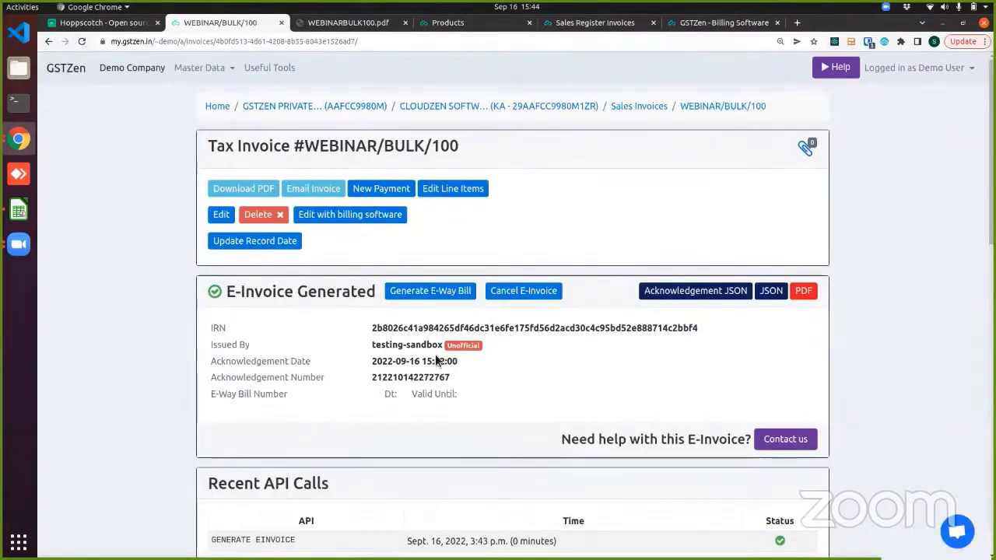
# Examine the IRN and issuer of WEBINAR/BULK/100's e-invoice, and view its e-way bill form, returning to the invoice
pyautogui.doubleClick(381, 328)
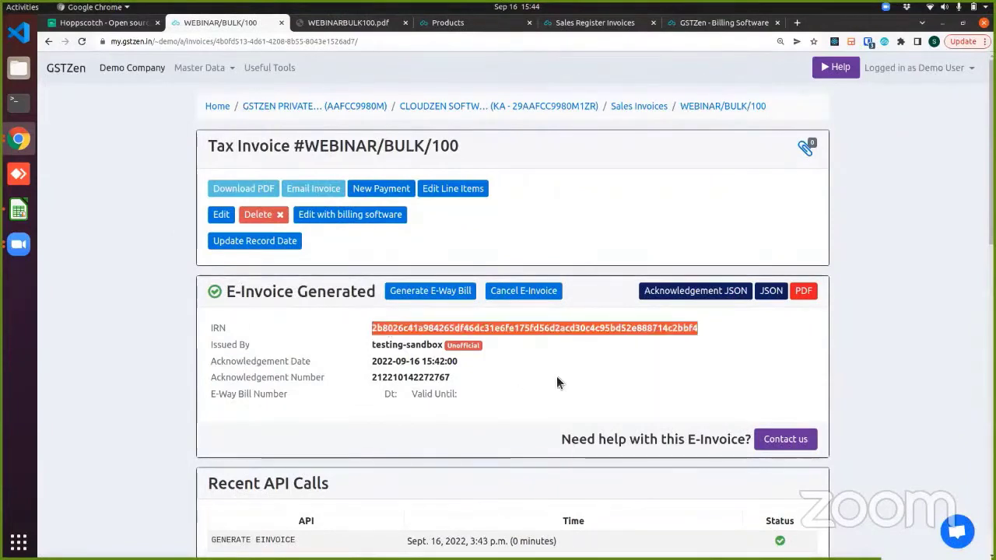
pyautogui.click(302, 360)
pyautogui.moveTo(371, 345); pyautogui.dragTo(443, 347)
pyautogui.click(533, 360)
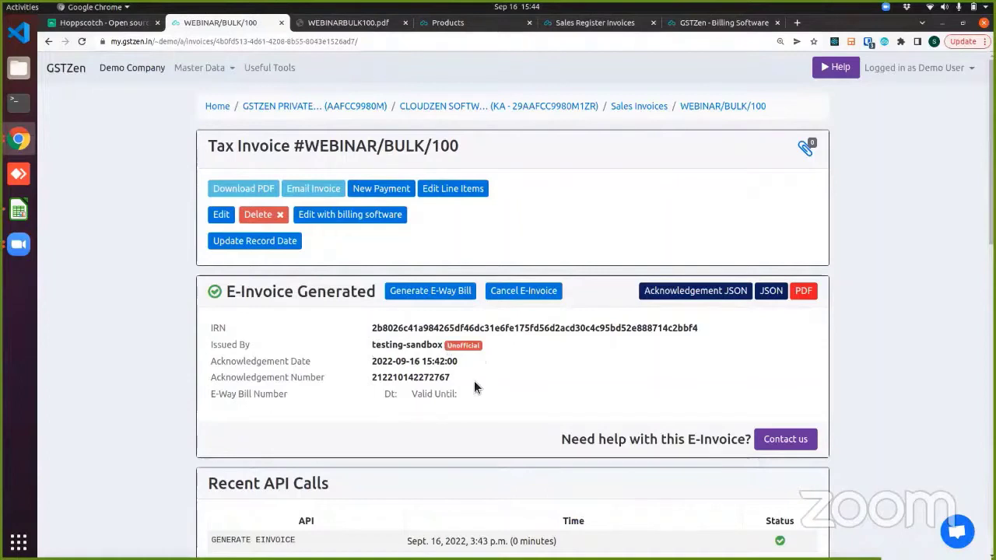
pyautogui.click(434, 294)
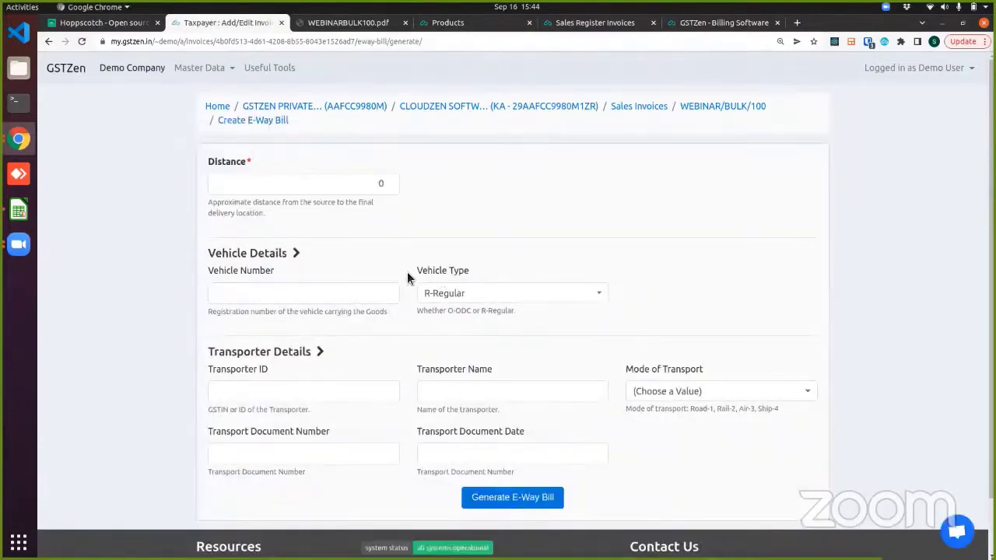
pyautogui.click(46, 42)
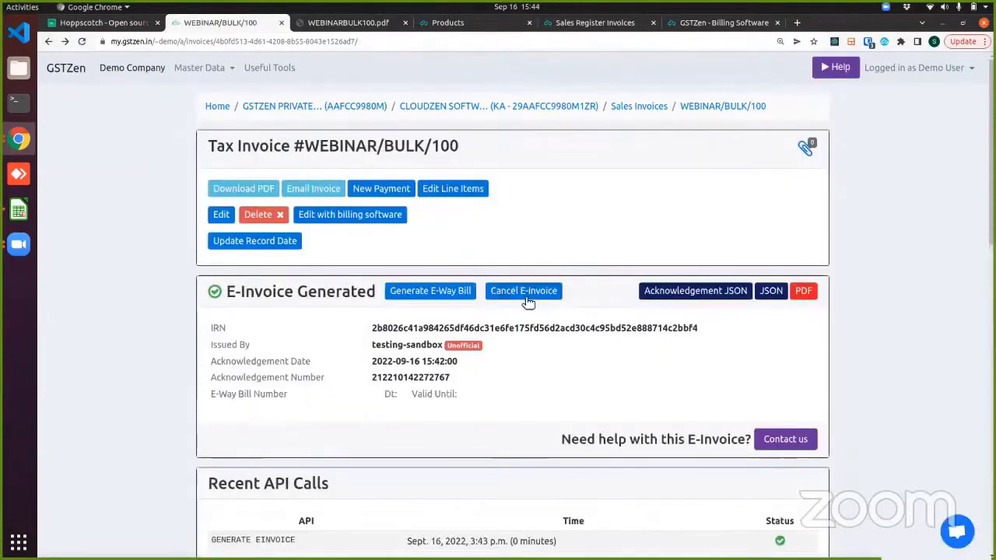
# Cancel the e-invoice of WEBINAR/BULK/100 and confirm the cancellation
pyautogui.click(524, 292)
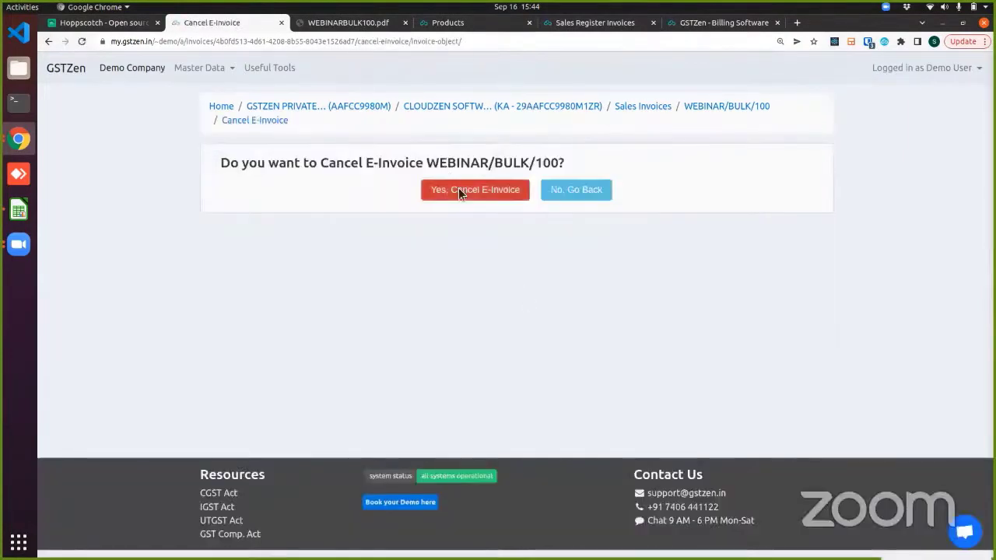
pyautogui.click(463, 191)
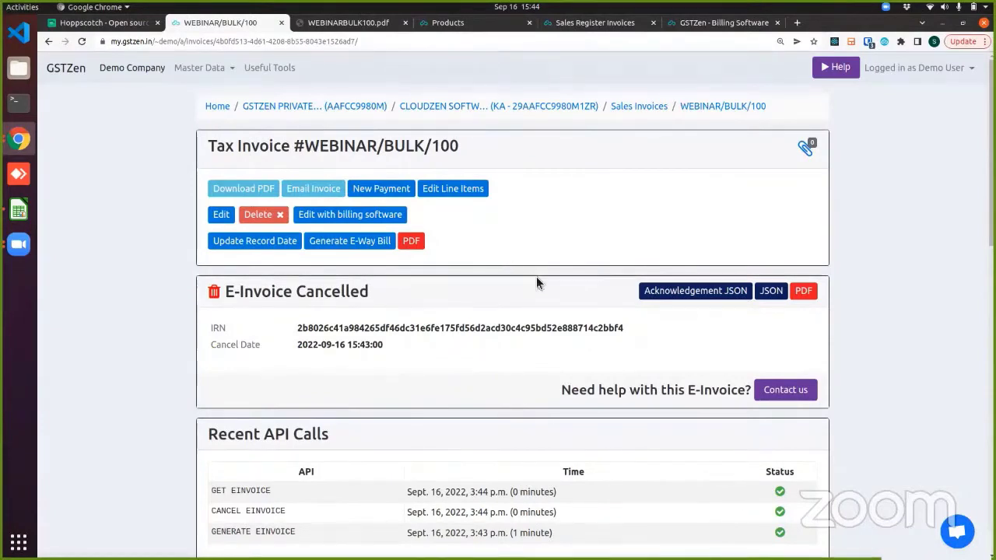
# Open invoice WEBINAR/BULK/104 from the sales invoices list and download its acknowledgement JSON
pyautogui.click(638, 106)
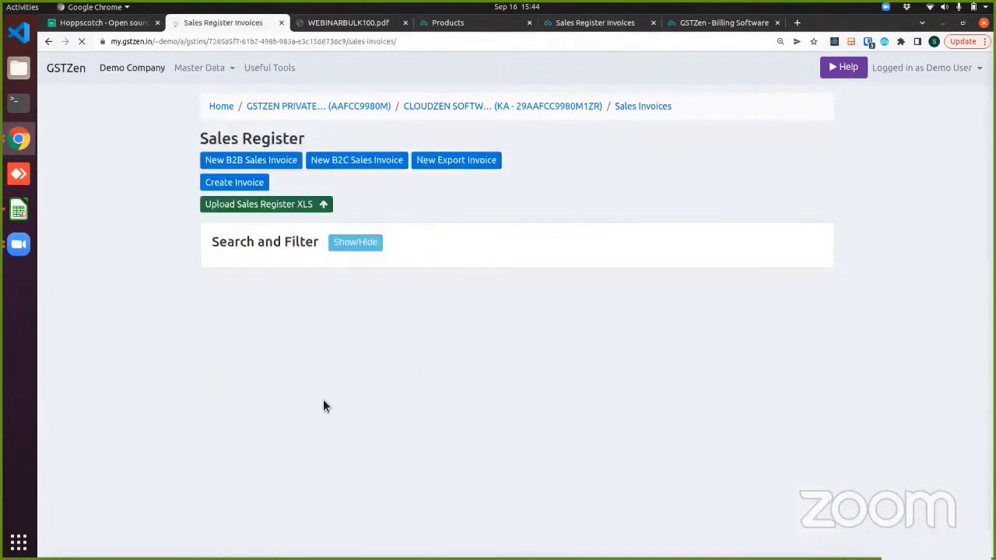
pyautogui.click(327, 501)
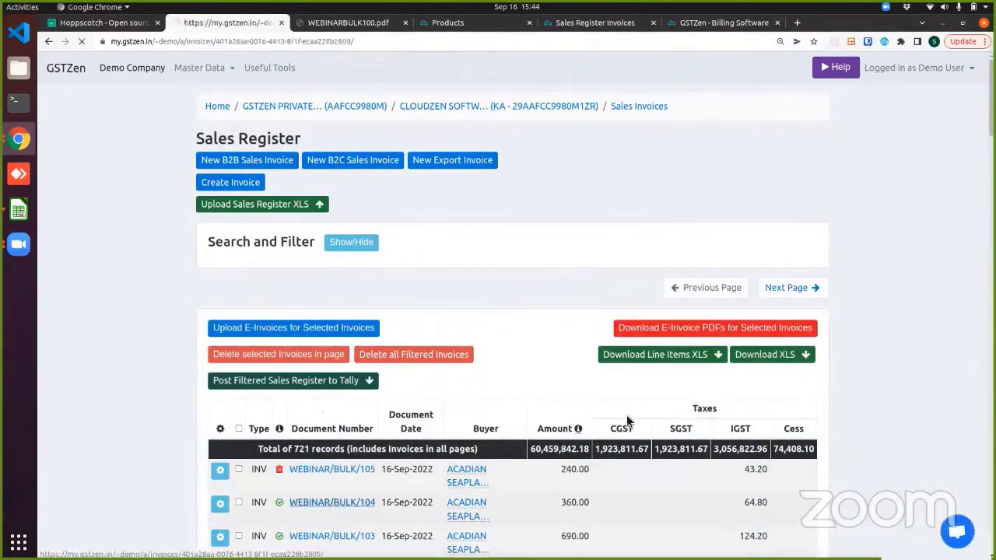
pyautogui.click(680, 294)
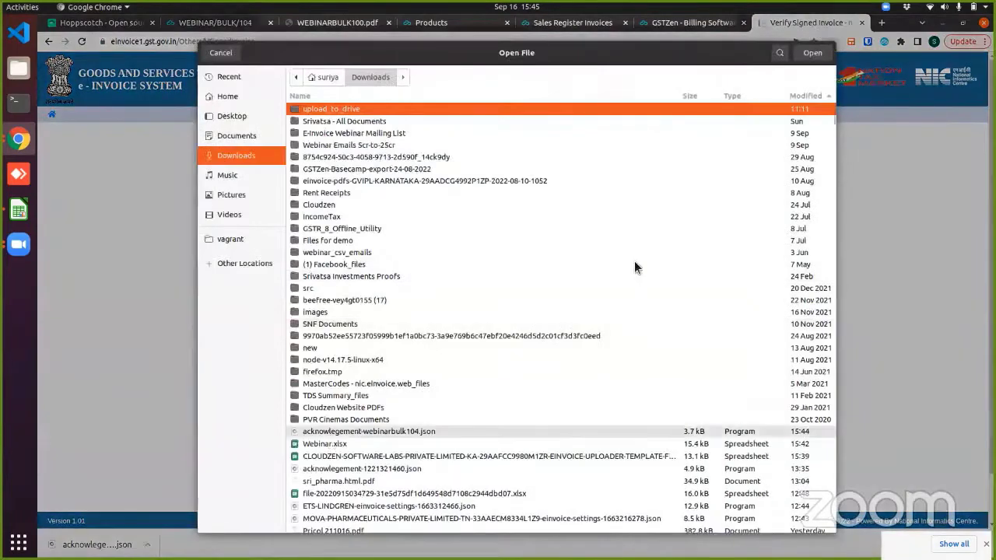
# Upload acknowlegement-webinarbulk104.json to the government e-invoice portal's signed invoice verification and submit it
pyautogui.press('Return')
pyautogui.press('Tab')
pyautogui.press('Return')
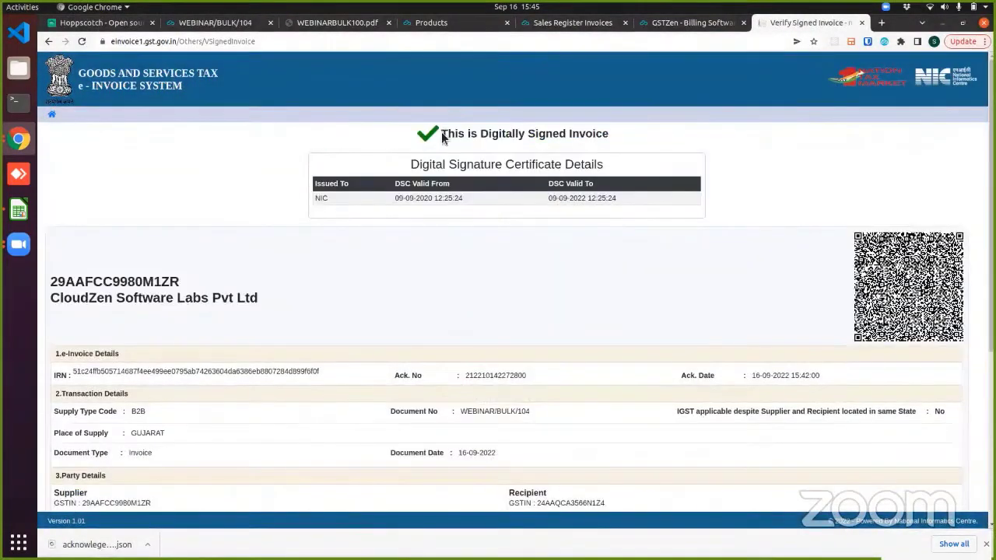
# Copy the IRN from the verified signed invoice and search for it on the WEBINAR/BULK/104 page in GSTZen
pyautogui.scroll(-5, 90, 204)
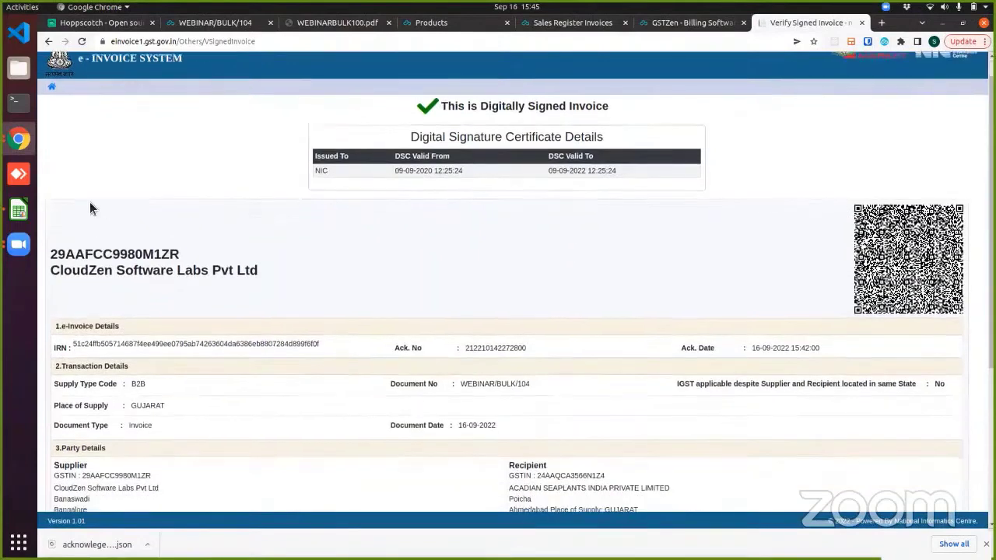
pyautogui.doubleClick(101, 179)
pyautogui.hotkey('ctrl', 'c')
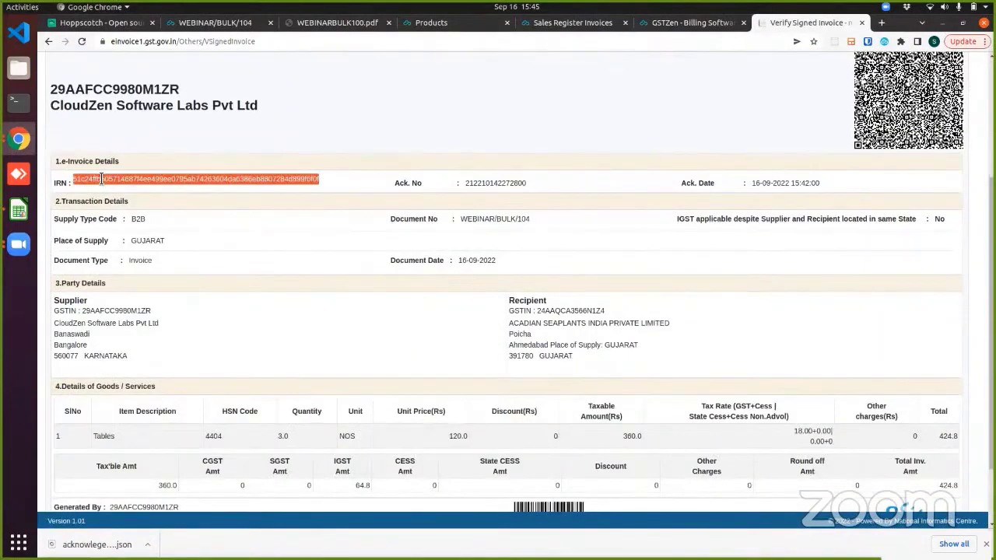
pyautogui.click(240, 27)
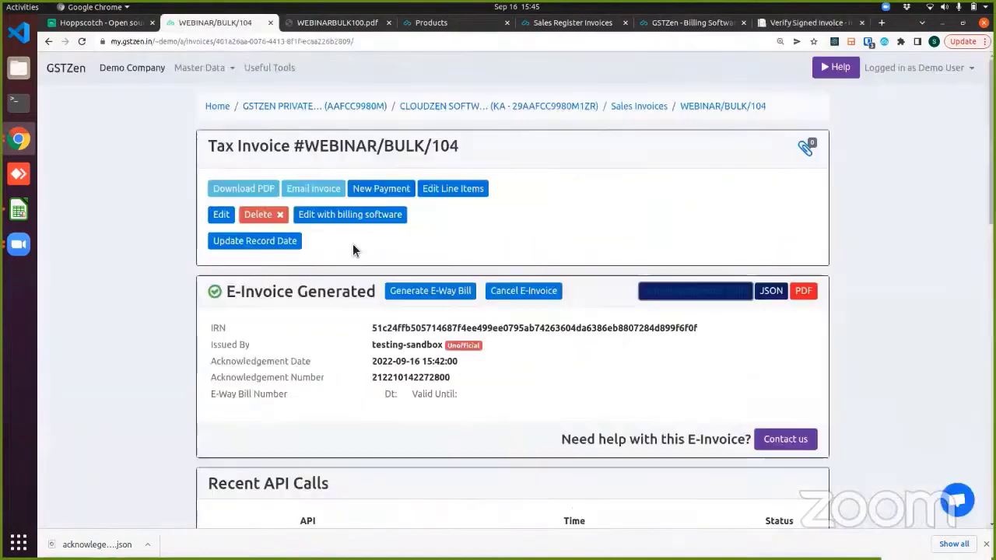
pyautogui.hotkey('ctrl', 'f')
pyautogui.hotkey('ctrl', 'v')
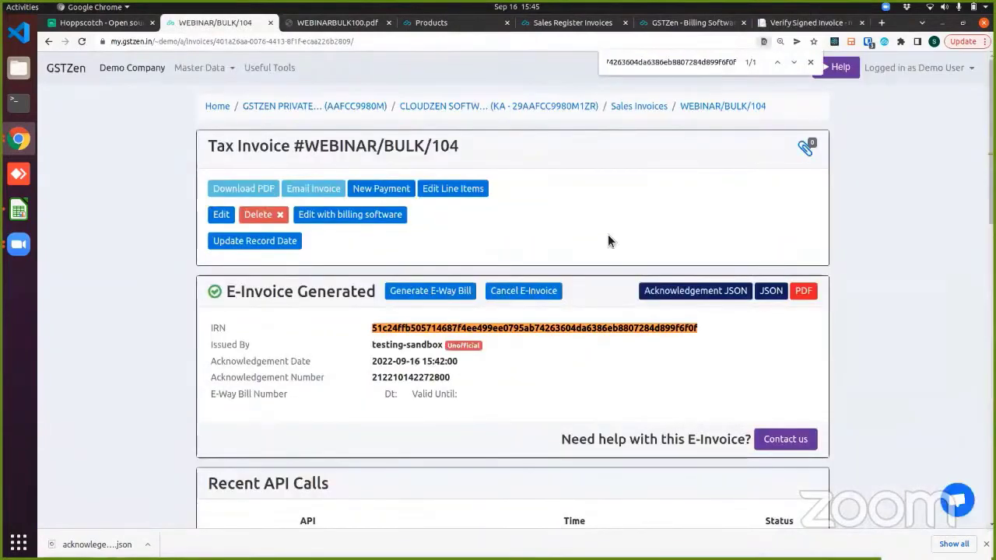
# Return to the government portal's signed invoice verification page and review the invoice details and digital signature certificate
pyautogui.hotkey('ctrl', 'Tab')
pyautogui.hotkey('ctrl', 'Tab')
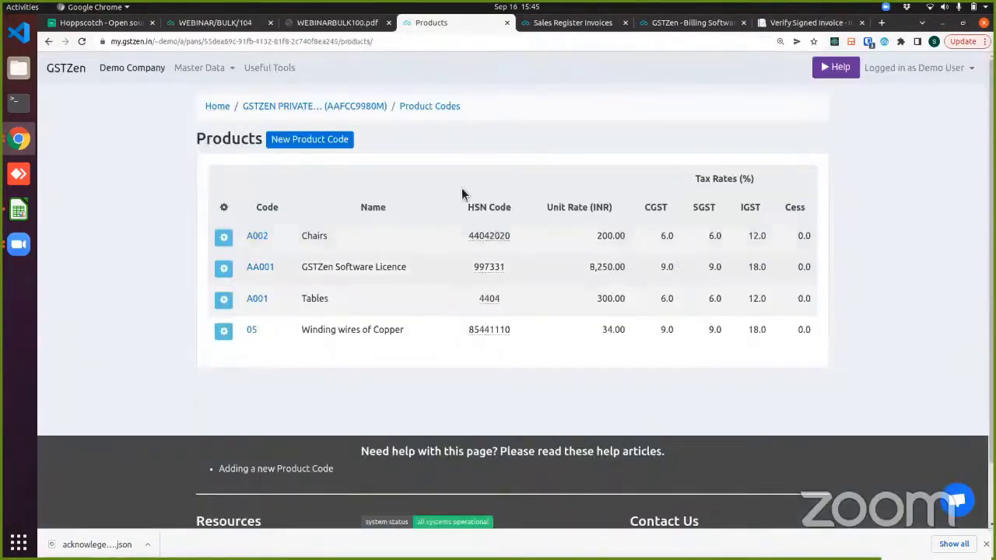
pyautogui.hotkey('ctrl', 'Tab')
pyautogui.hotkey('ctrl', 'Tab')
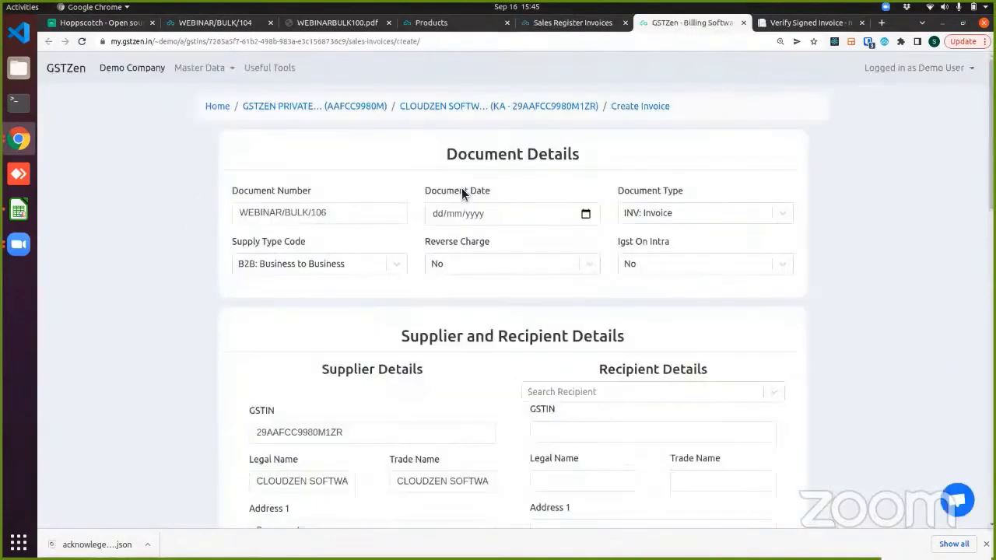
pyautogui.hotkey('ctrl', 'Tab')
pyautogui.click(398, 266)
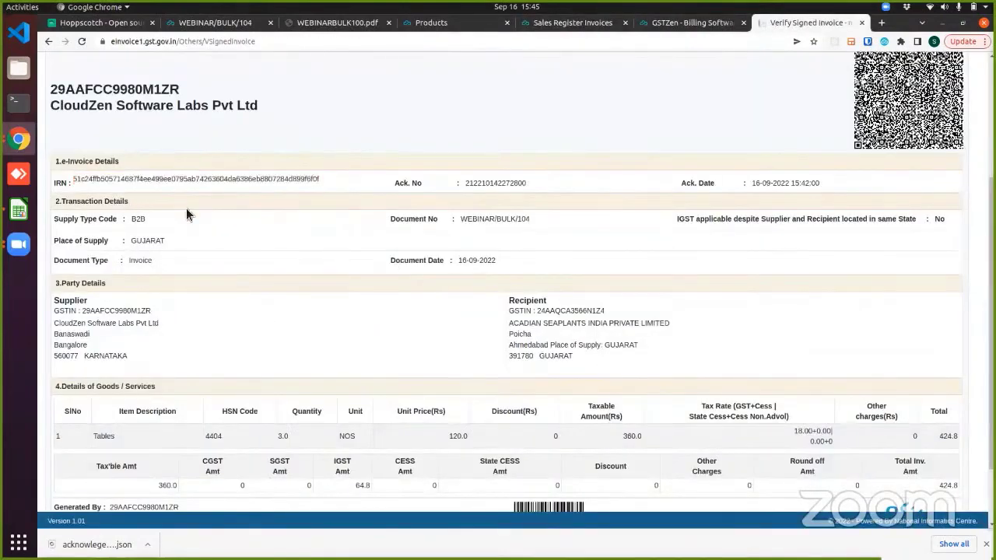
pyautogui.scroll(-2, 260, 233)
pyautogui.scroll(5, 554, 300)
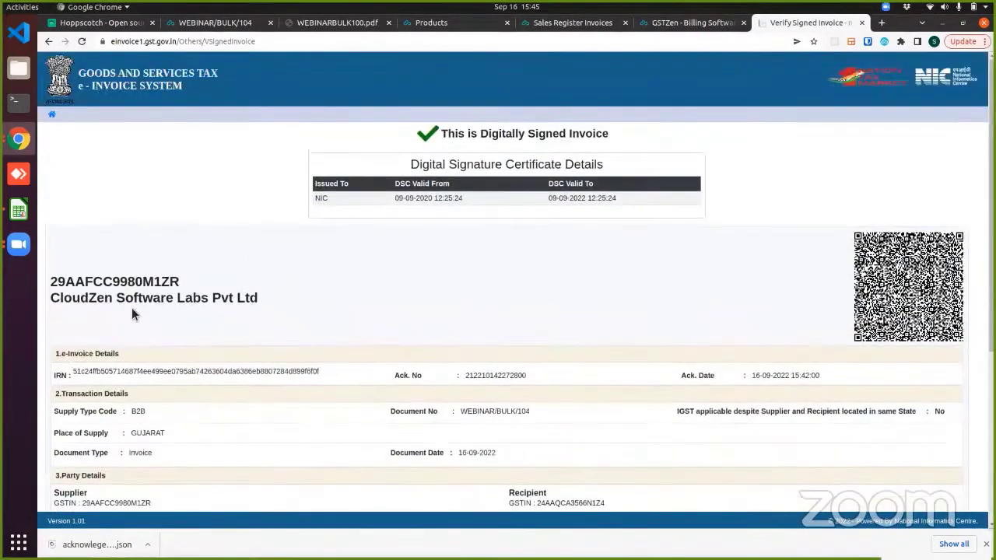